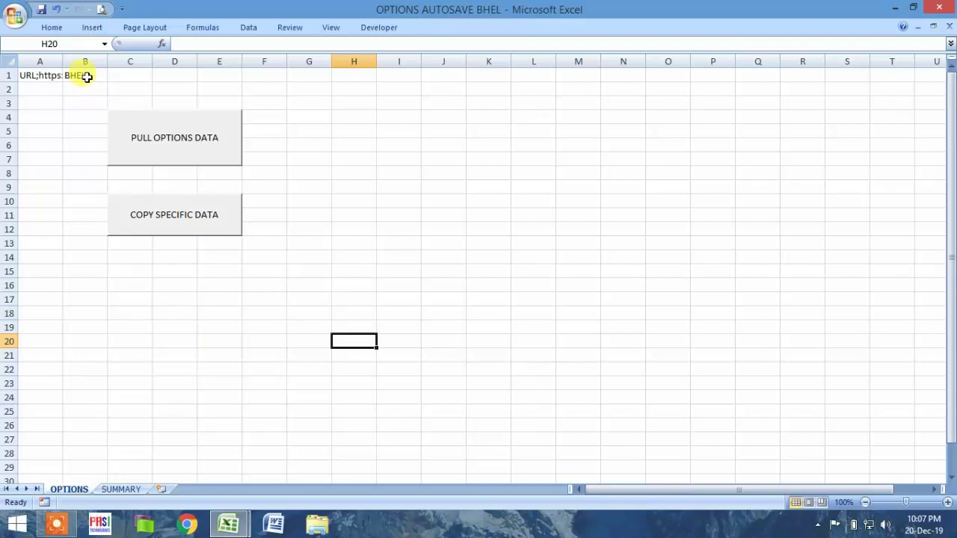
Check the web query URL in A1, then run PULL OPTIONS DATA on the OPTIONS sheet to load BHEL data.
left_click(35, 74)
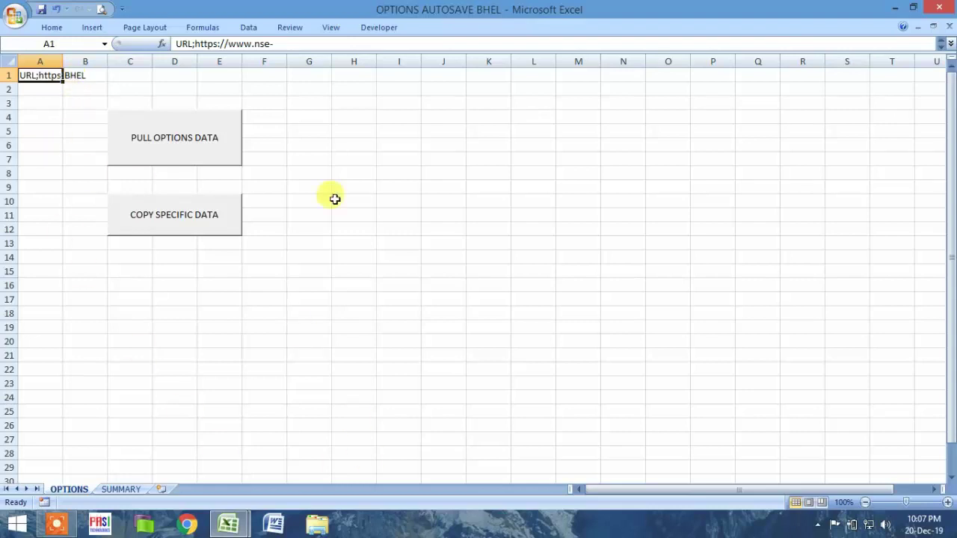
left_click(123, 490)
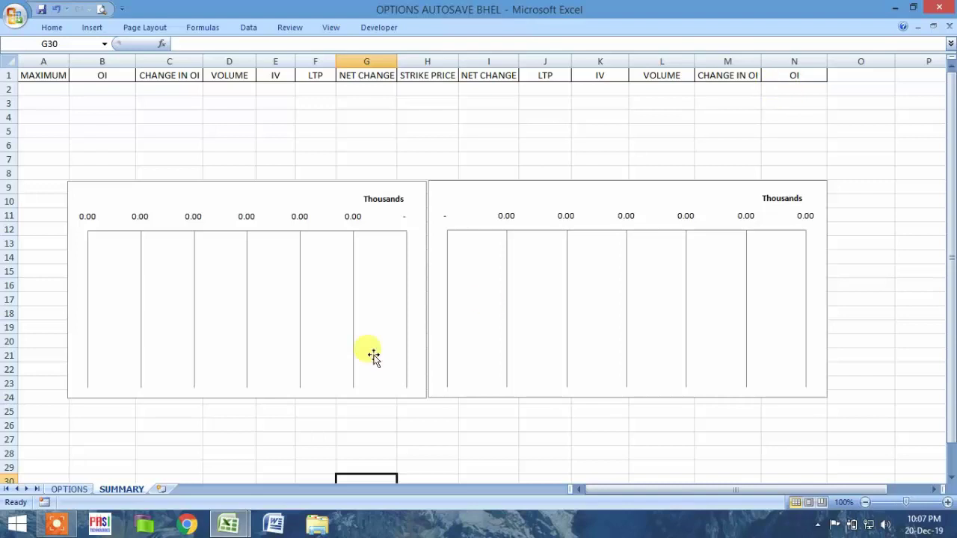
key("ctrl+Page_Up")
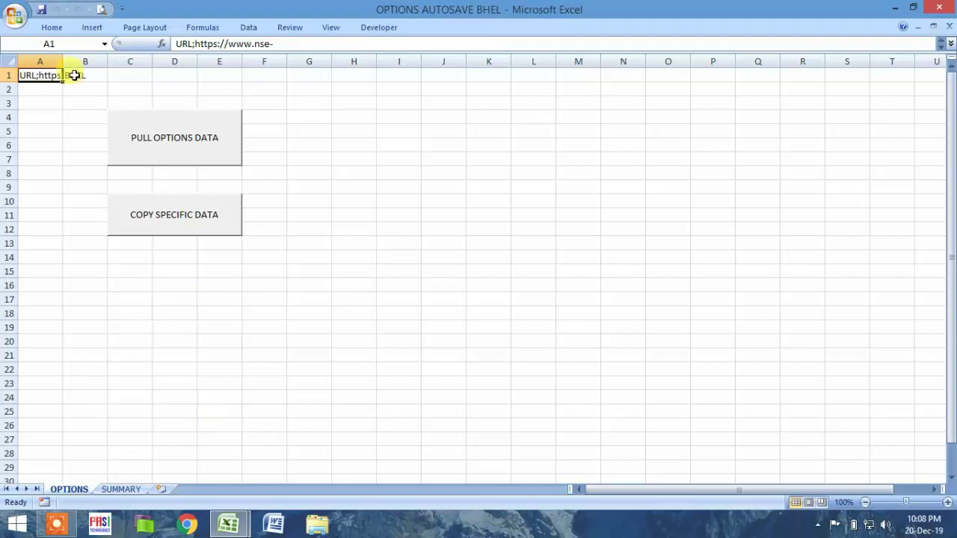
left_click(175, 143)
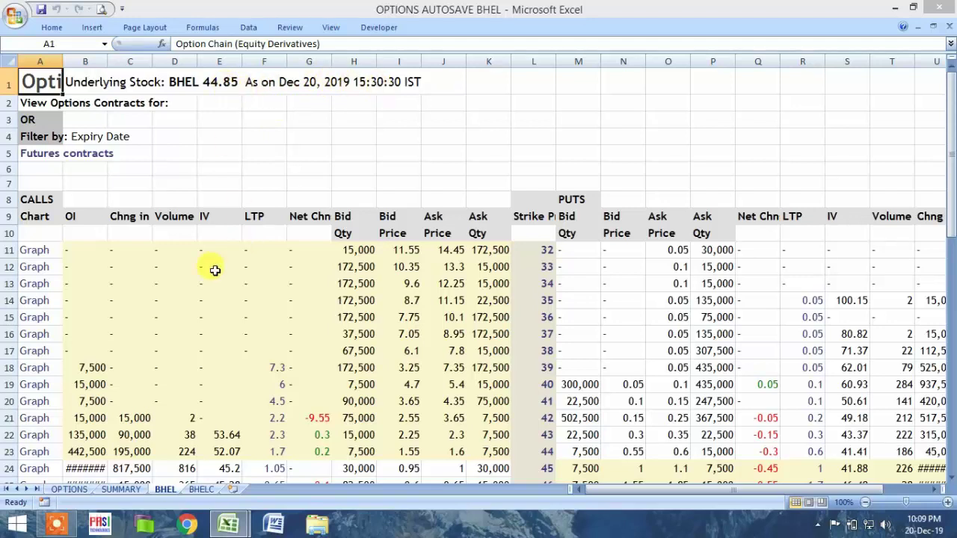
On the BHEL sheet, select the OI values B11:B49 and widen column B to show them.
left_click(202, 490)
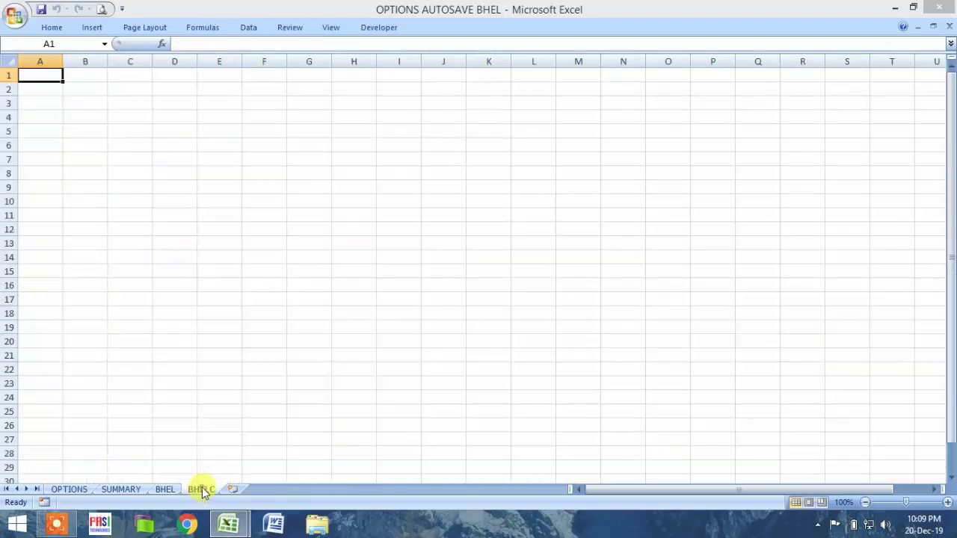
left_click(164, 490)
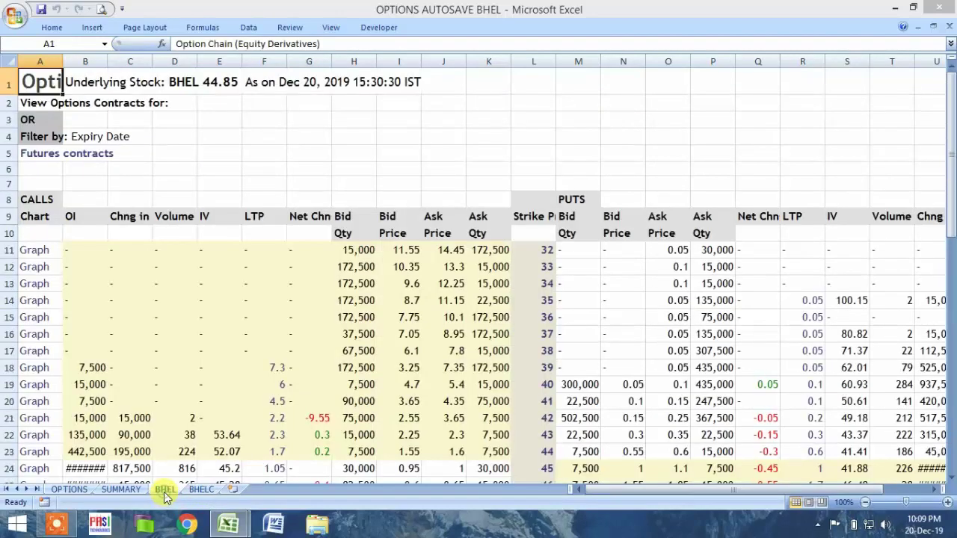
scroll(176, 471, "down", 2)
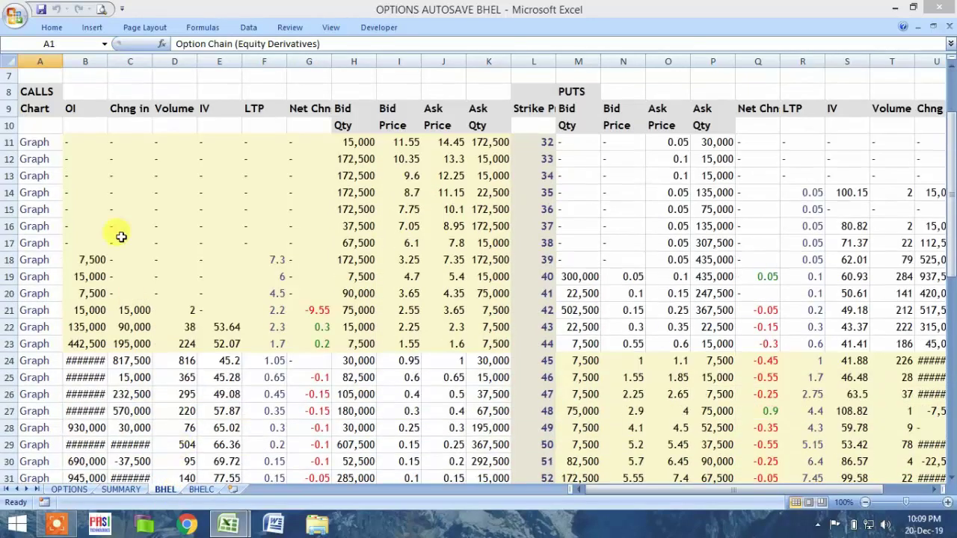
left_click(95, 142)
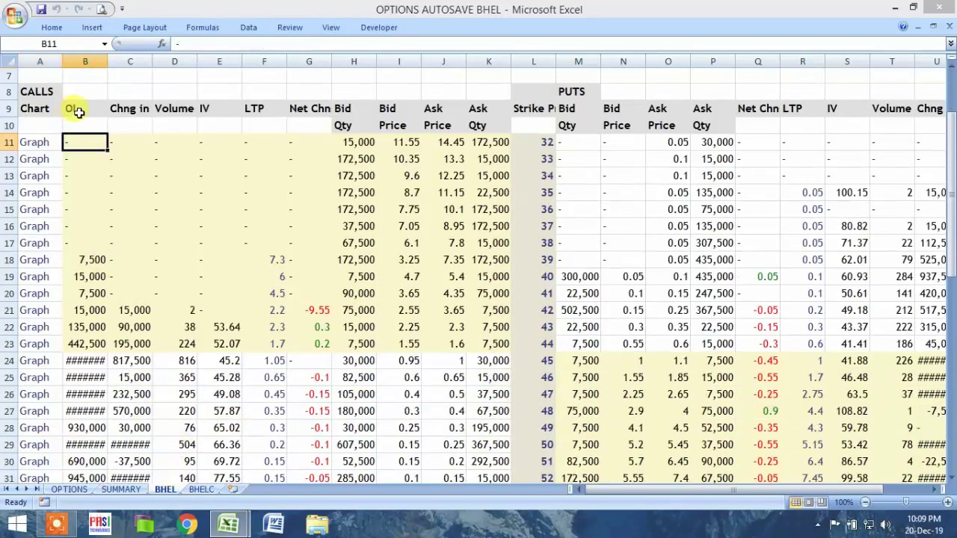
scroll(93, 230, "down", 8)
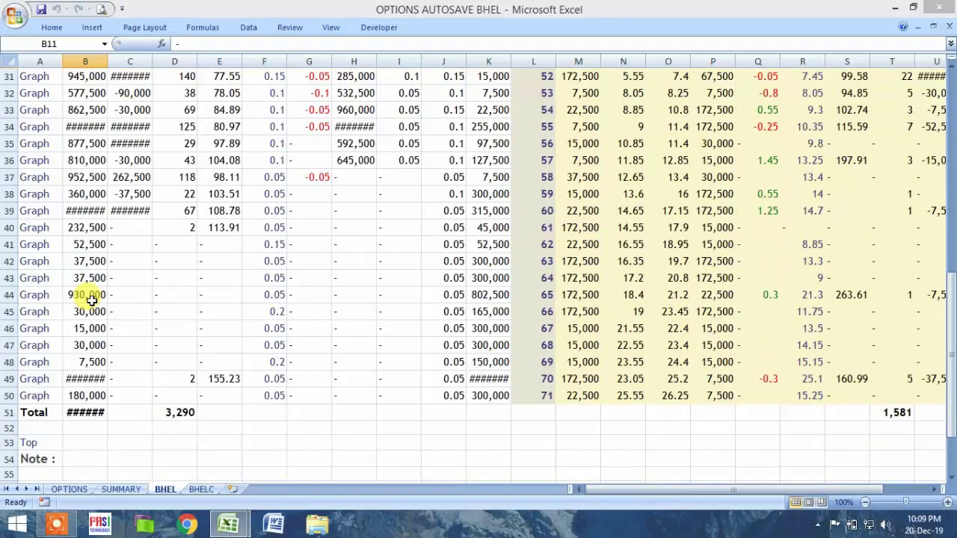
left_click(97, 378, "shift")
scroll(96, 299, "up", 2)
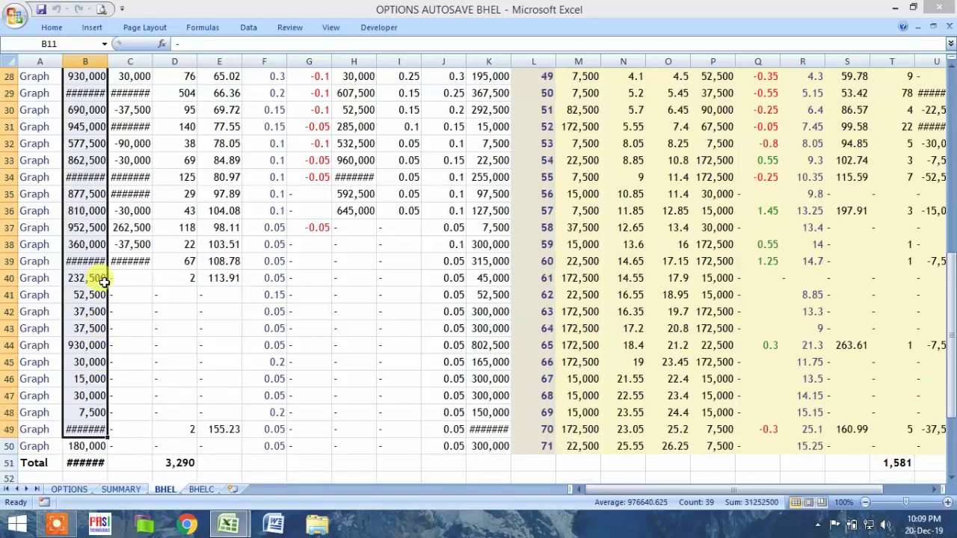
scroll(82, 198, "up", 2)
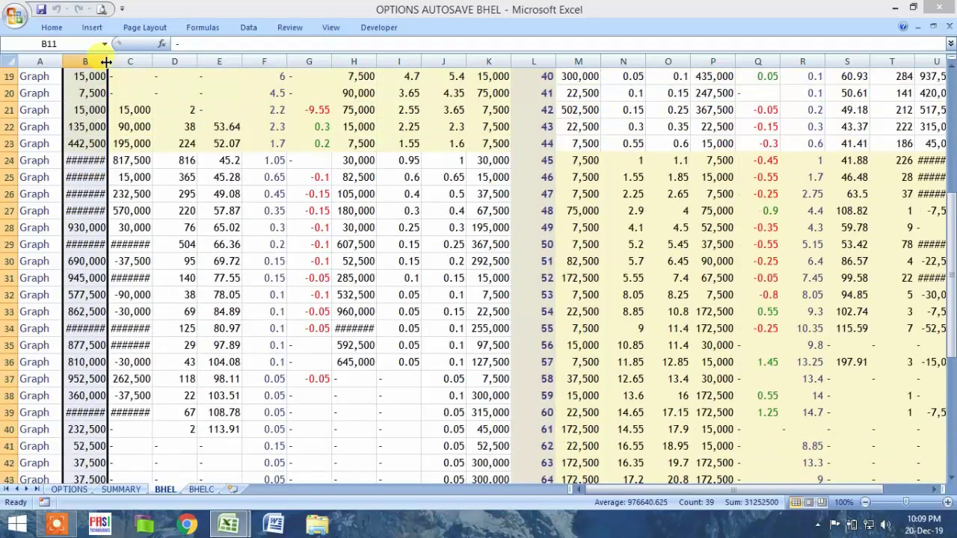
left_click_drag(108, 61, 118, 66)
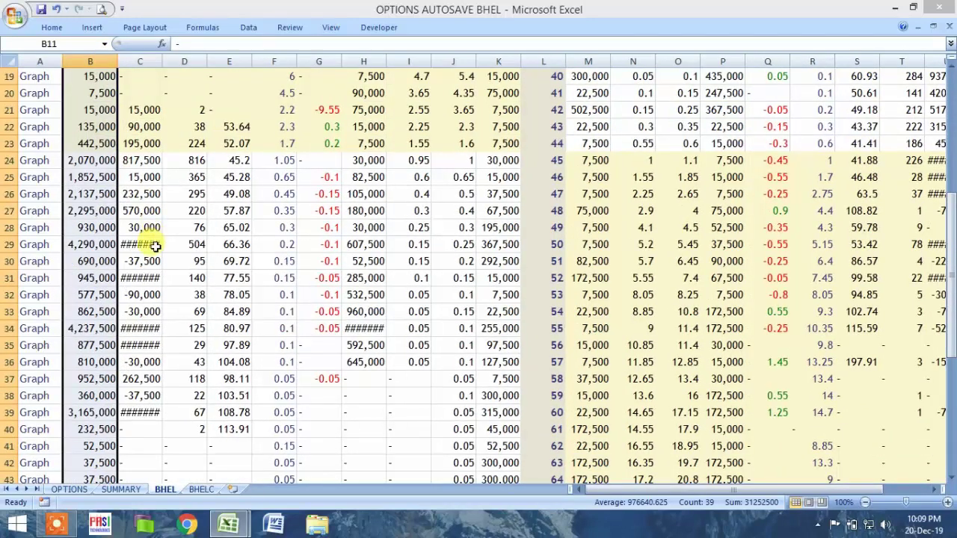
Inspect the max-OI row 29, which corresponds to strike price 50.
left_click(101, 247)
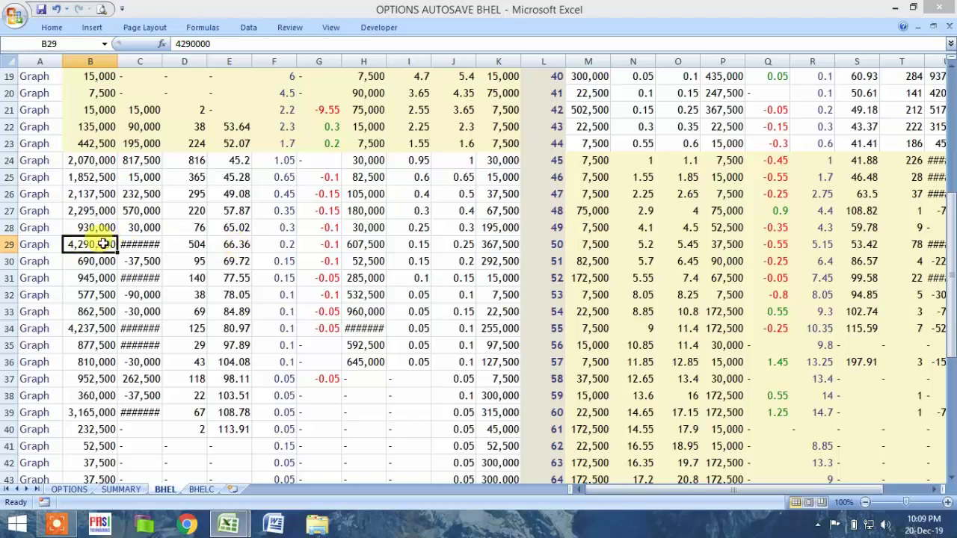
left_click_drag(96, 248, 314, 249)
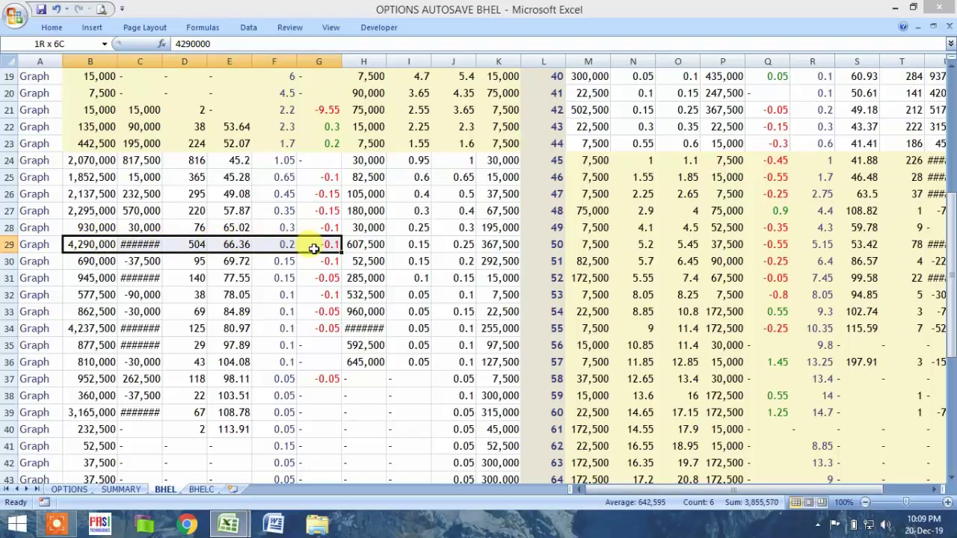
left_click(551, 246)
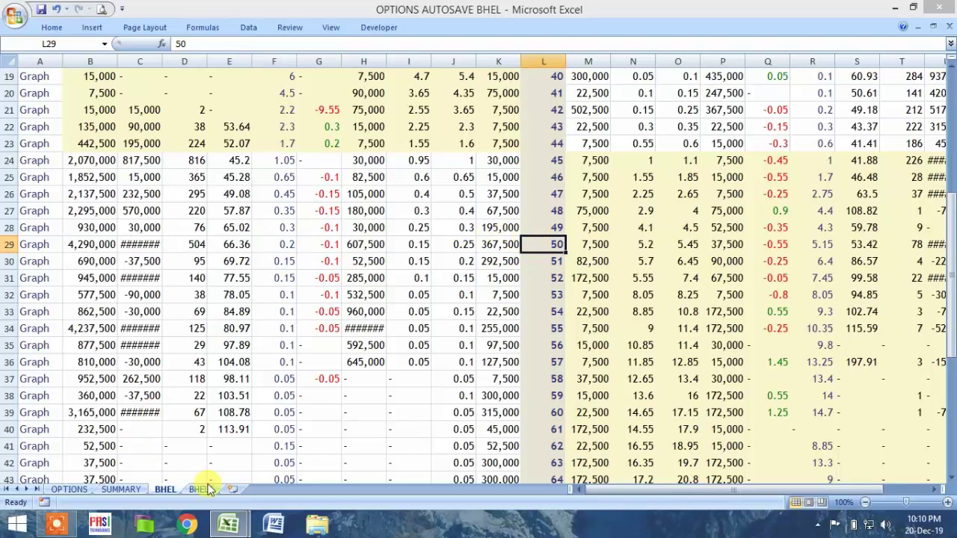
Run COPY SPECIFIC DATA on OPTIONS to copy the max-OI rows to SUMMARY and the BHELC log.
left_click(71, 490)
left_click(179, 325)
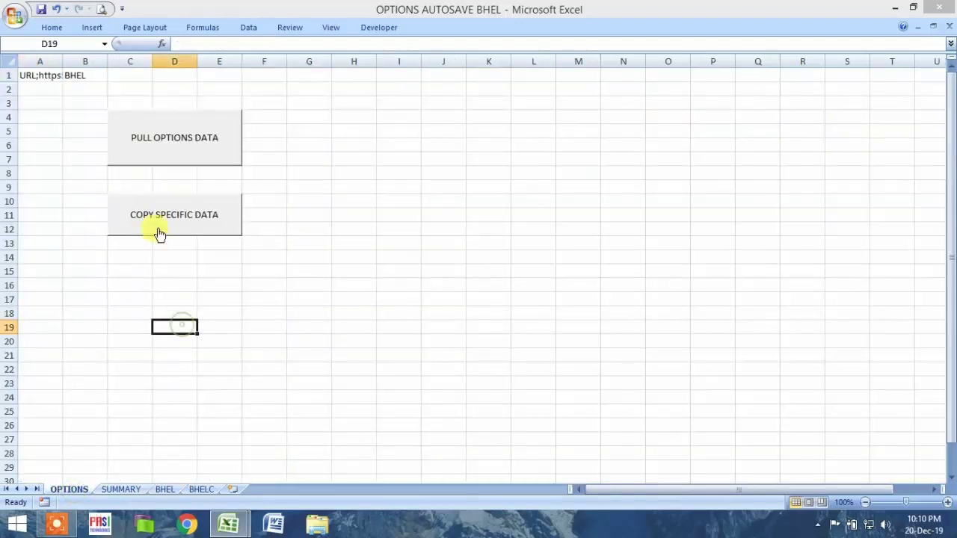
left_click(166, 232)
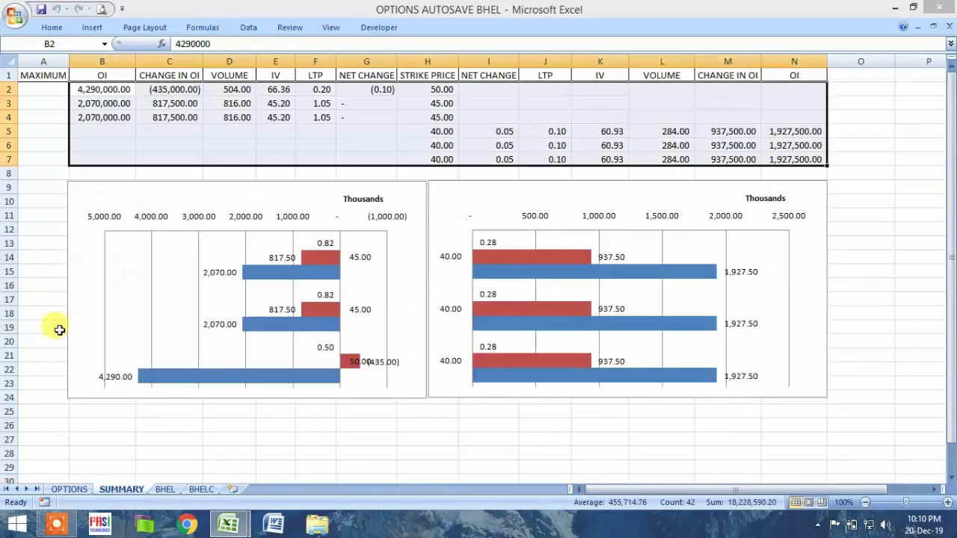
AutoFit all BHELC columns and enter 0 in cell B10.
left_click(201, 490)
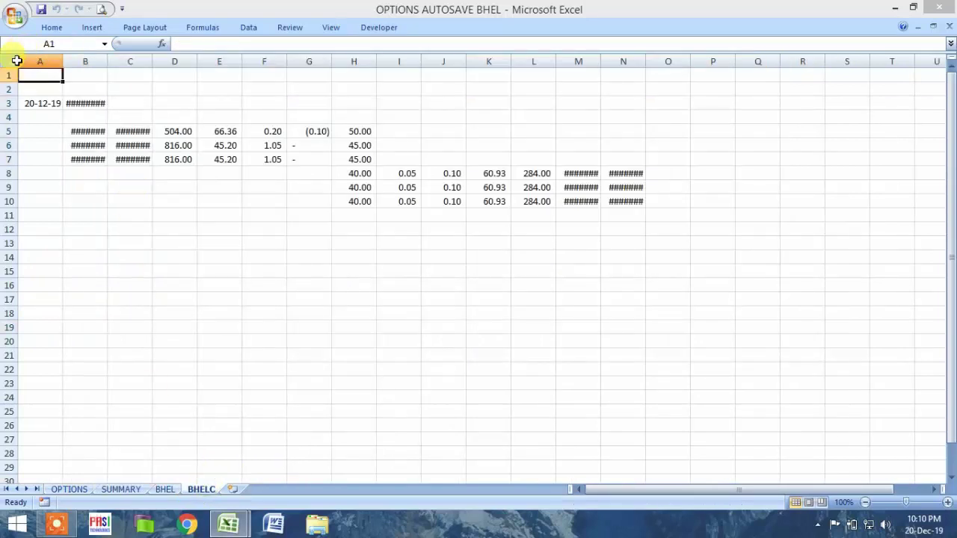
left_click(10, 61)
double_click(63, 60)
left_click(246, 258)
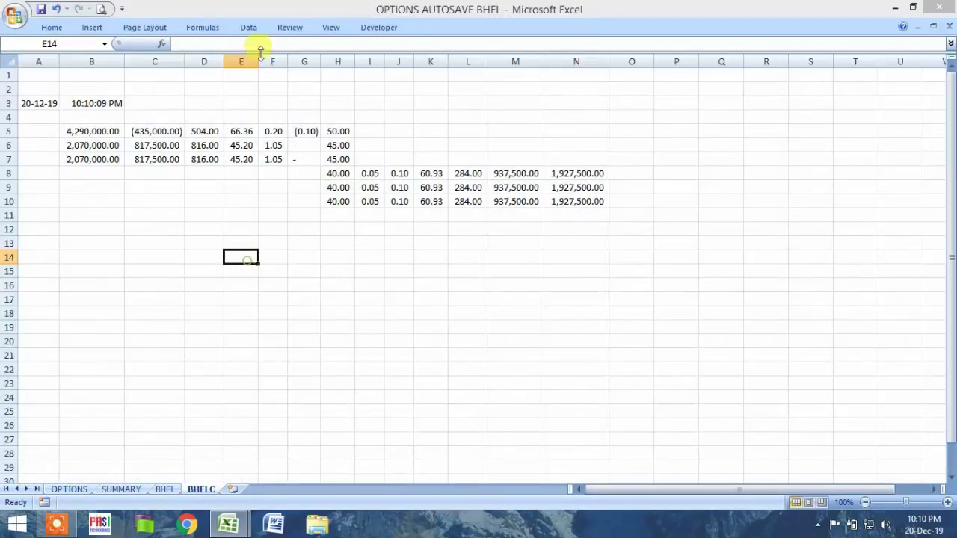
left_click(77, 198)
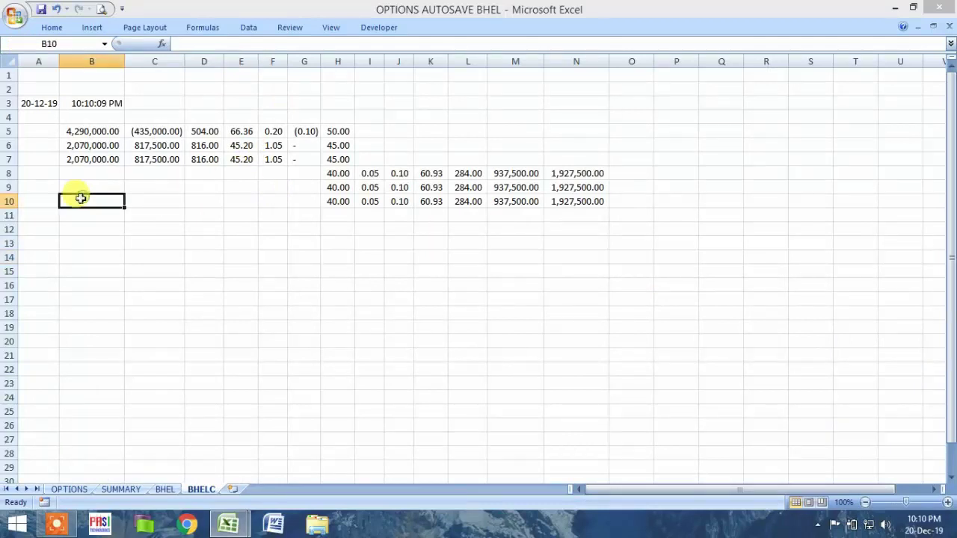
type("0")
left_click(328, 280)
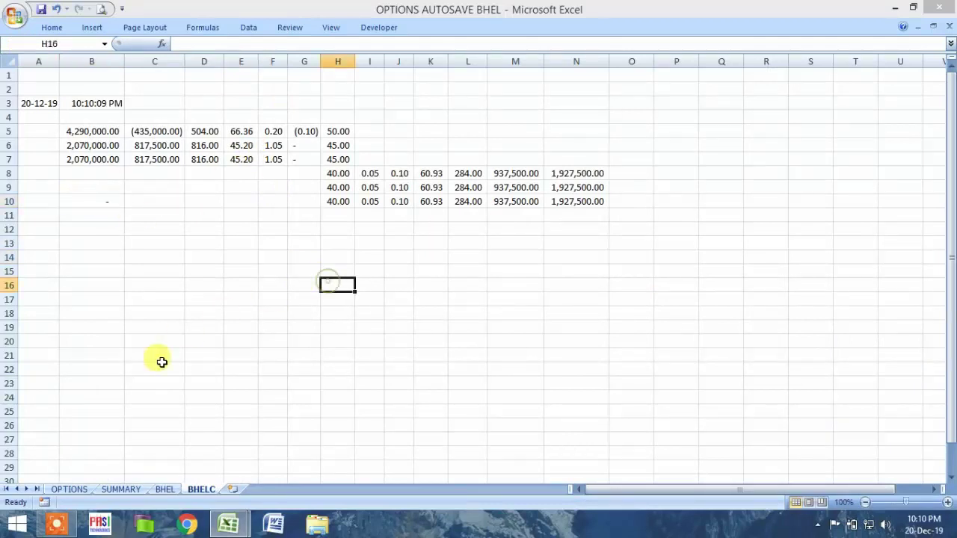
Select the SUMMARY header row A1:N1.
left_click(119, 490)
left_click(65, 74)
left_click_drag(66, 75, 815, 75)
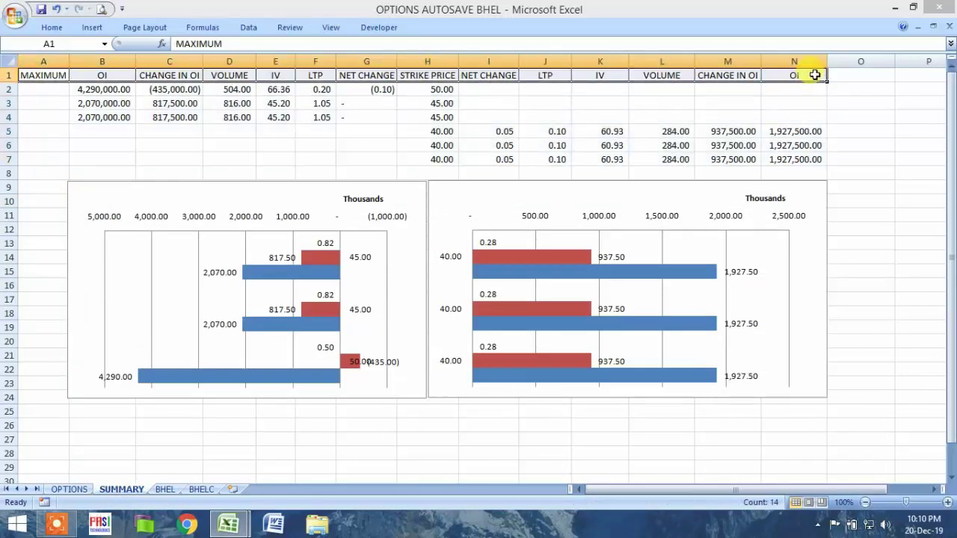
Paste the SUMMARY headers into BHELC row 1 and AutoFit all its columns.
key("ctrl+c")
left_click(202, 489)
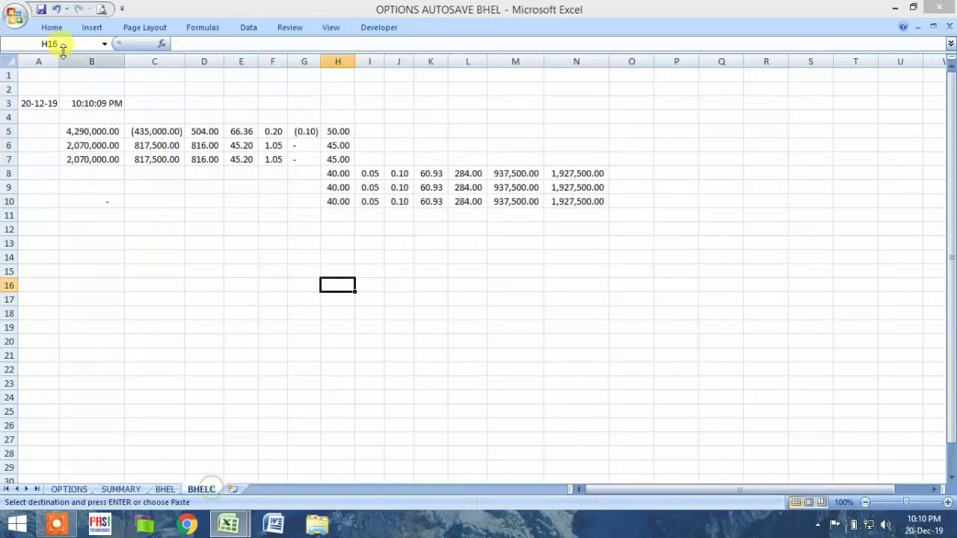
left_click(40, 77)
key("ctrl+v")
left_click(483, 247)
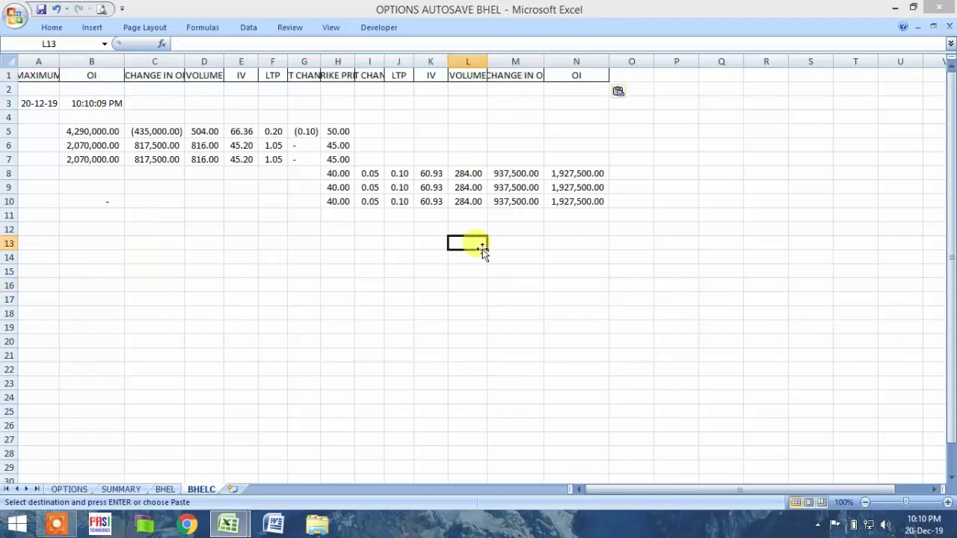
left_click(13, 60)
double_click(59, 60)
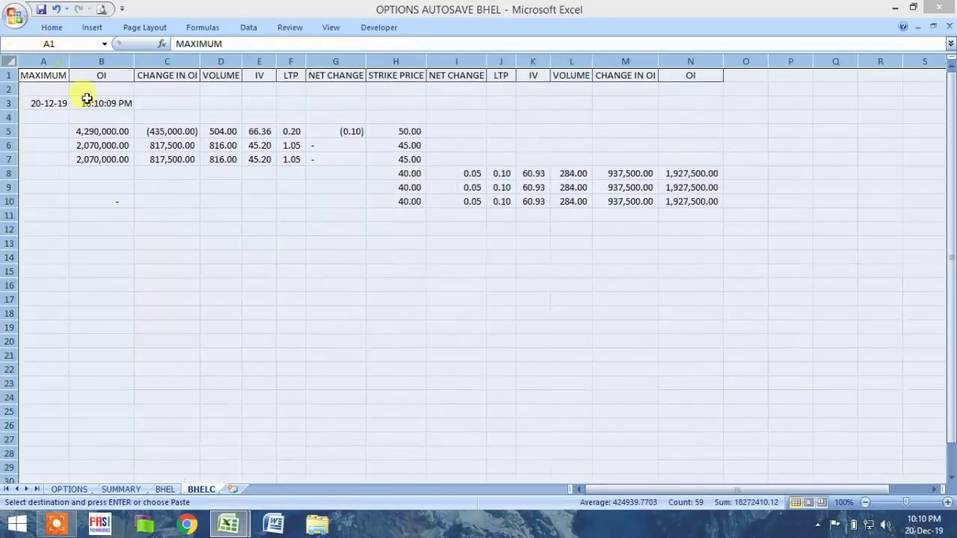
left_click(221, 187)
Review the logged OI, change in OI, volume and strike prices in the BHELC snapshot.
left_click(104, 129)
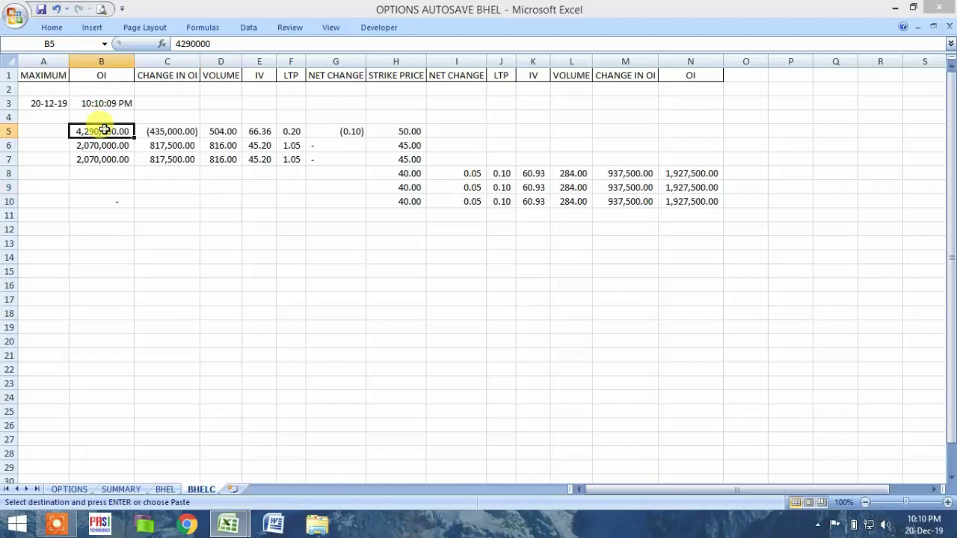
left_click(176, 144)
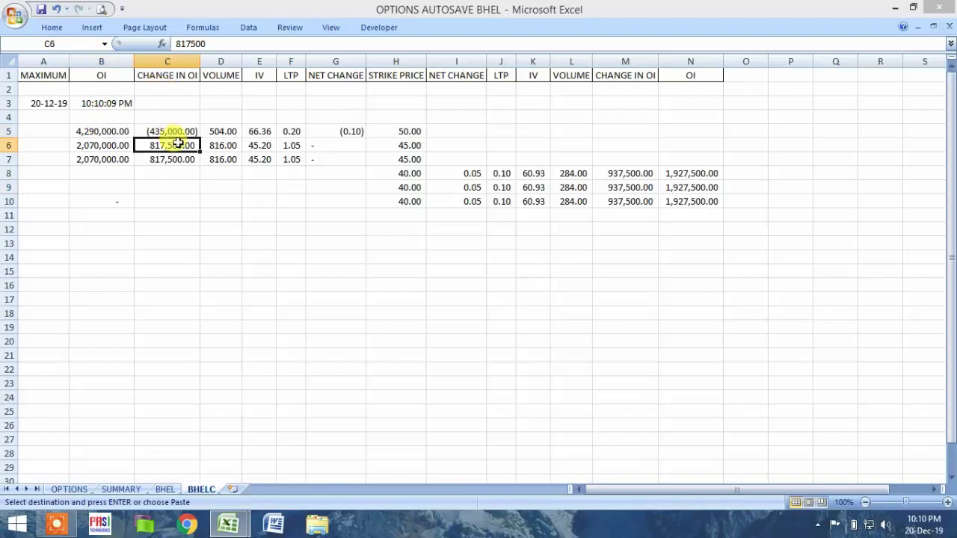
left_click(234, 160)
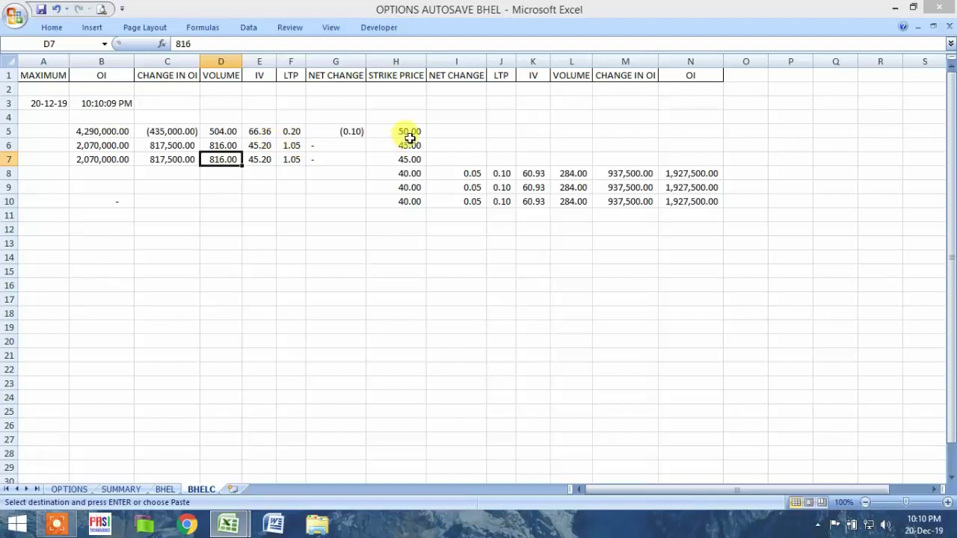
left_click_drag(407, 134, 412, 158)
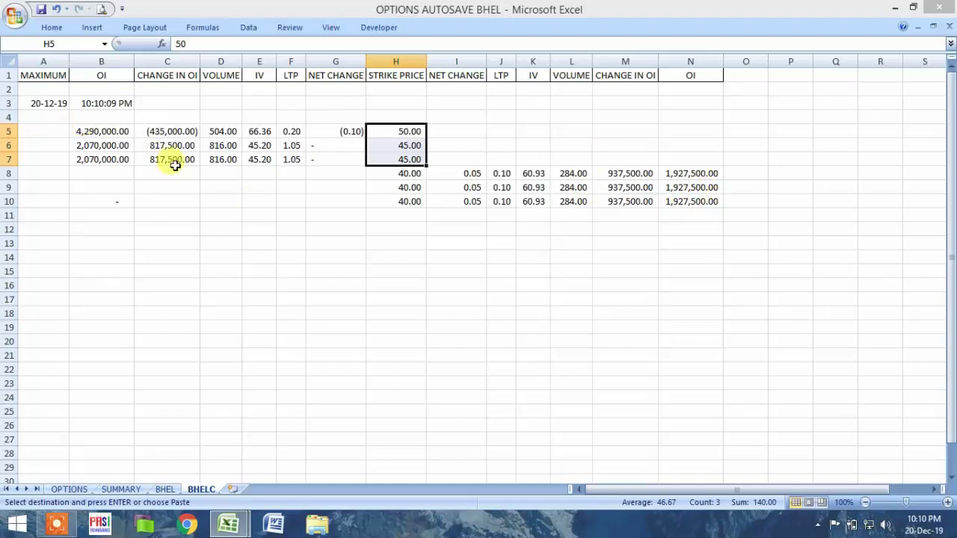
left_click(406, 131)
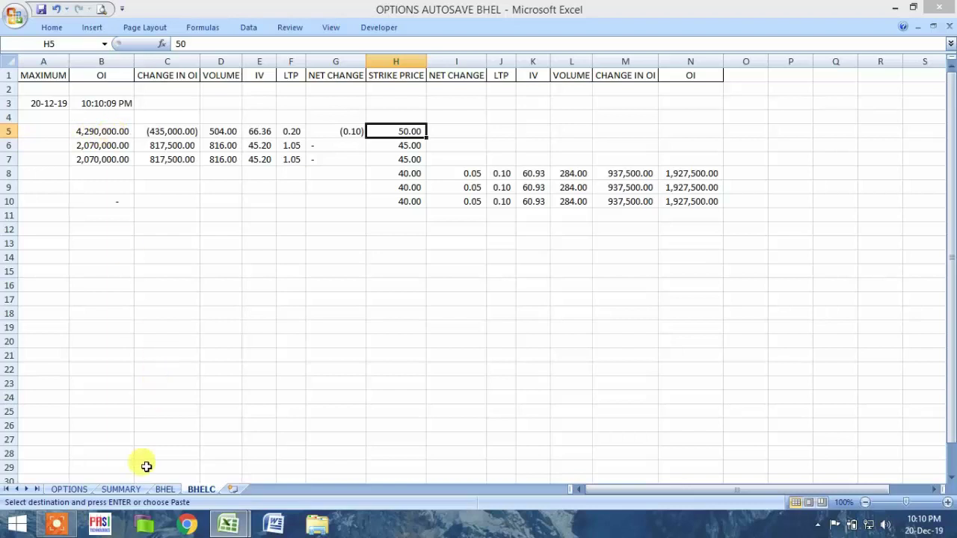
Check BHEL's strike-50 max-OI row, then widen column C so change-in-OI values show fully.
left_click(163, 490)
left_click(78, 246)
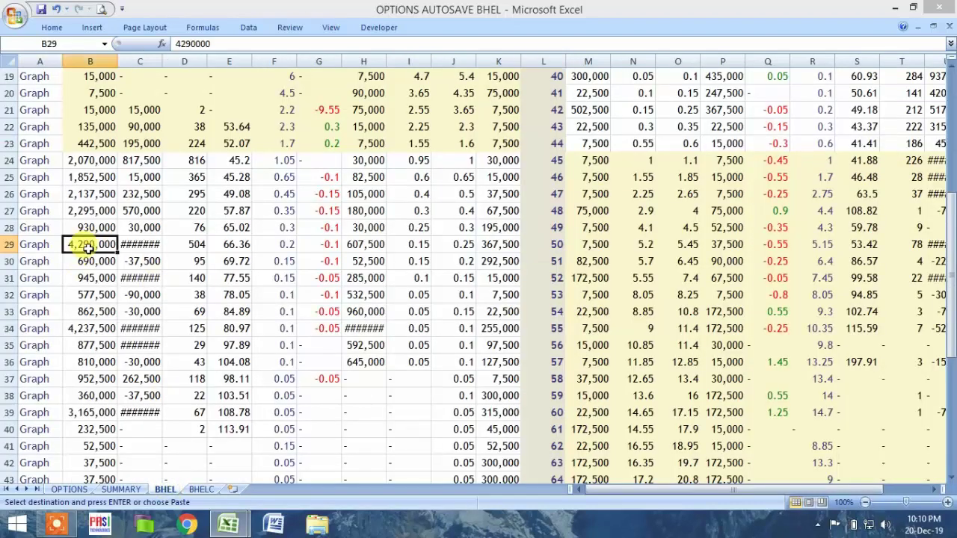
left_click(553, 246)
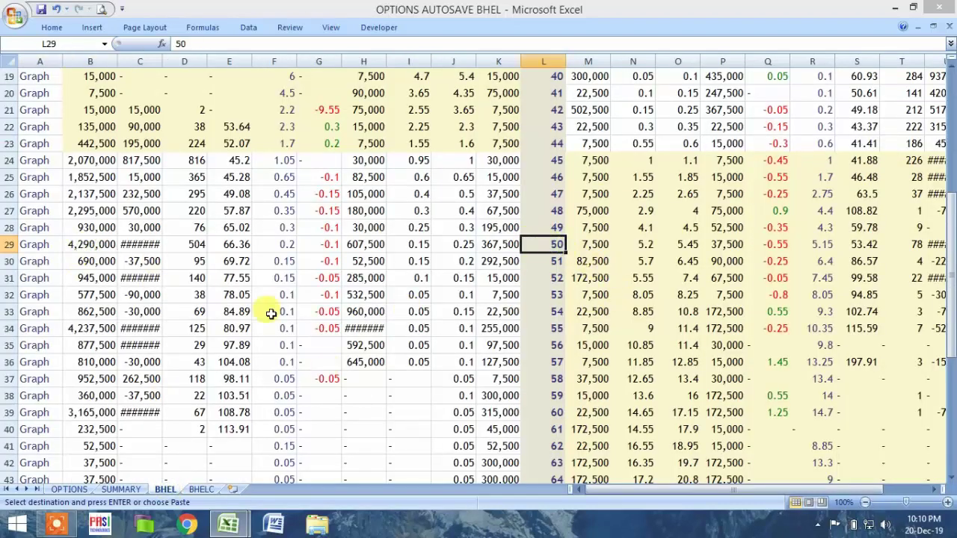
left_click_drag(161, 61, 168, 64)
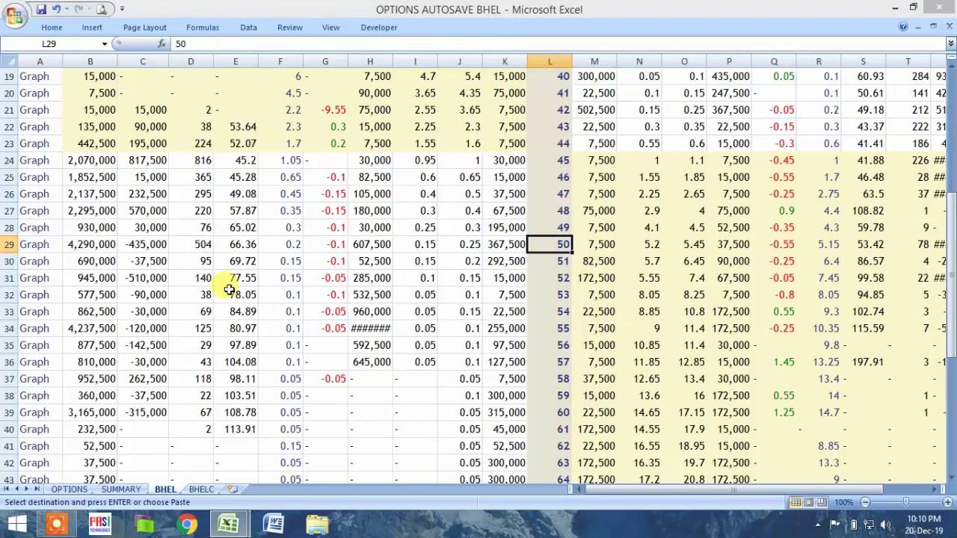
scroll(229, 290, "up", 6)
scroll(229, 290, "down", 7)
scroll(229, 290, "up", 2)
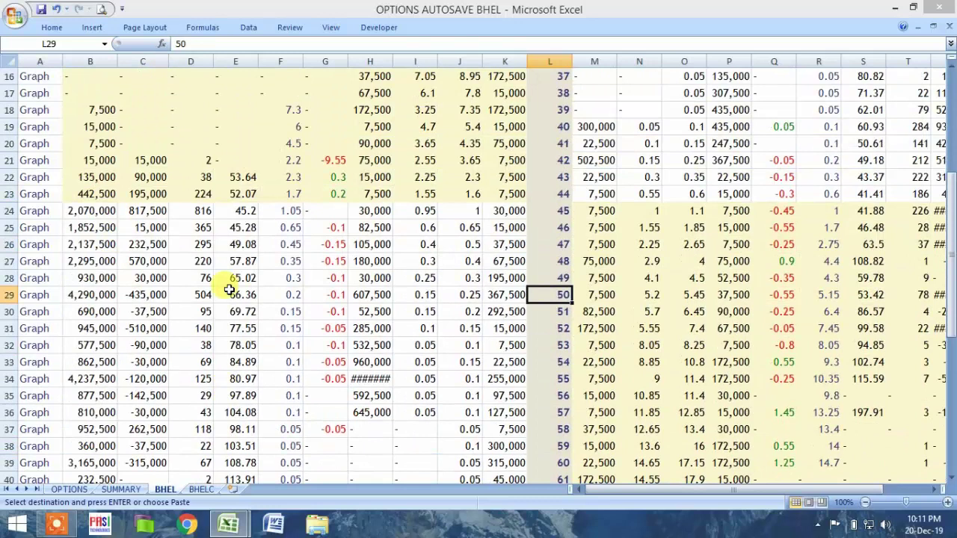
scroll(229, 290, "down", 1)
Verify the change in OI for strike 45 in row 24 and go back to the BHELC log.
left_click(149, 162)
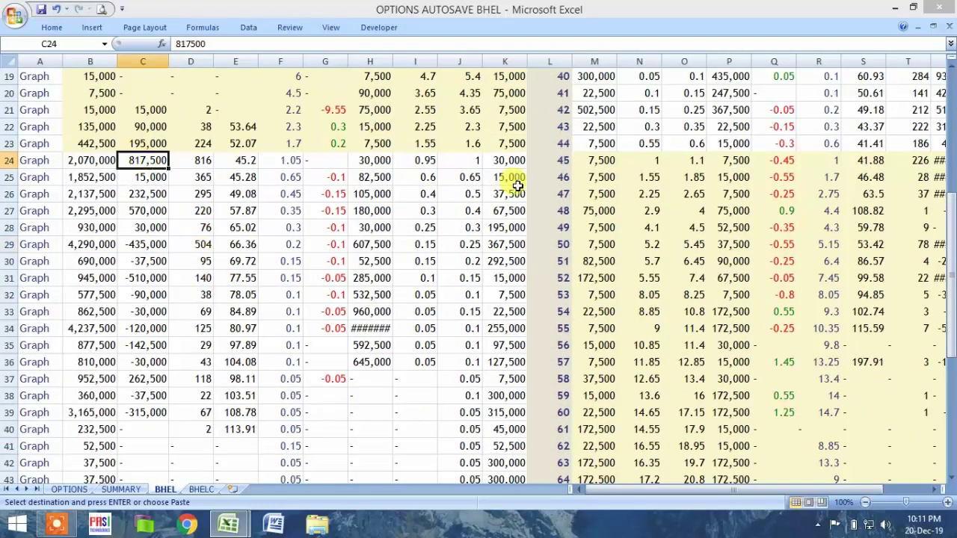
left_click(553, 160)
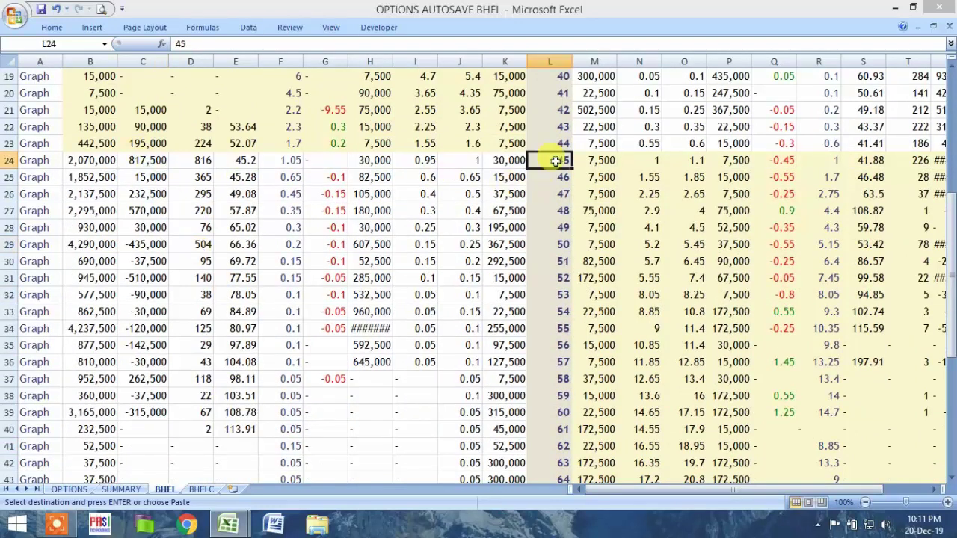
left_click(212, 489)
Compare BHELC's logged strike-45 change and volume with BHEL row 24's volume of 816.
left_click(411, 147)
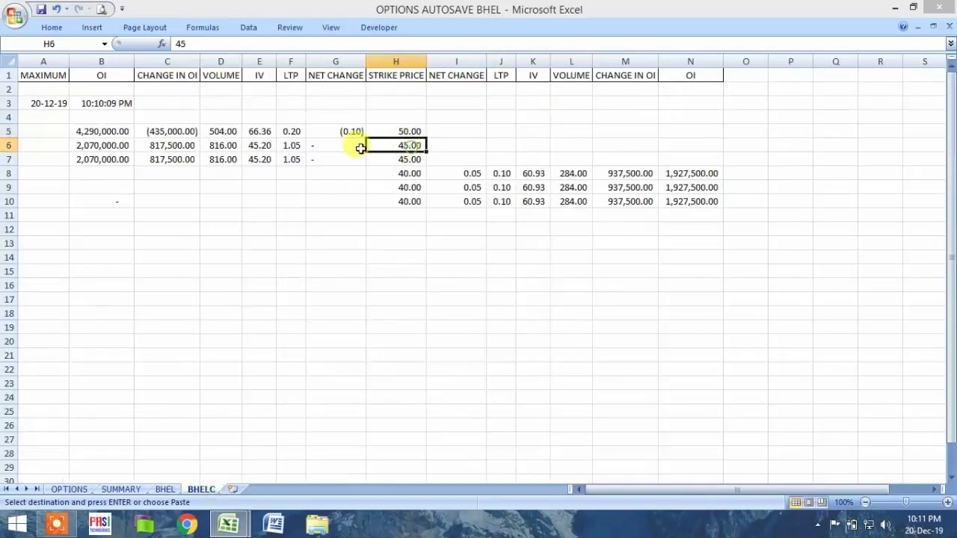
left_click(178, 146)
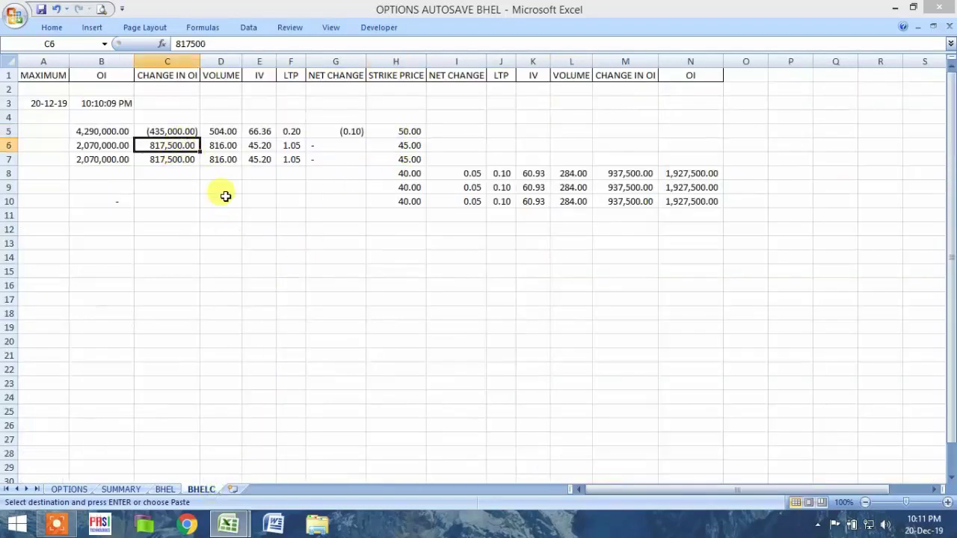
left_click(231, 159)
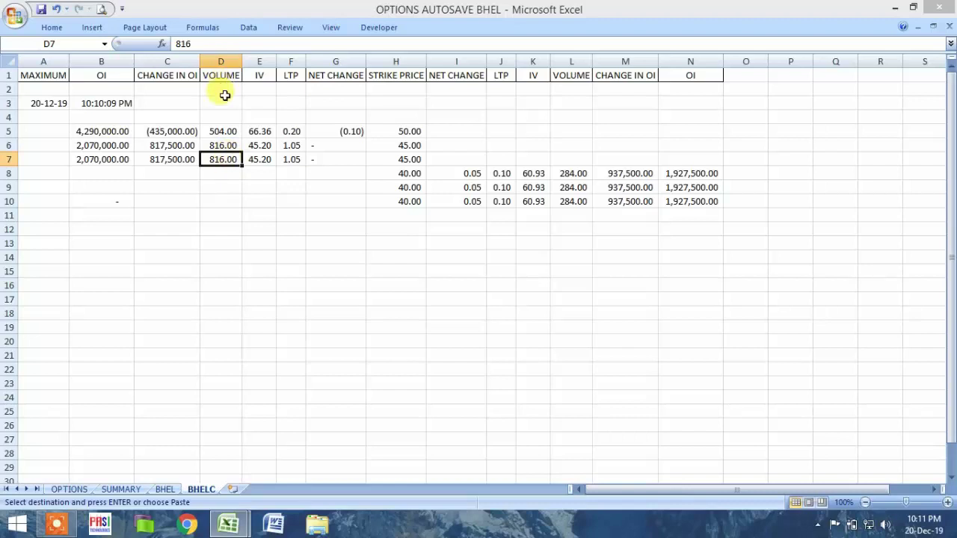
left_click(164, 490)
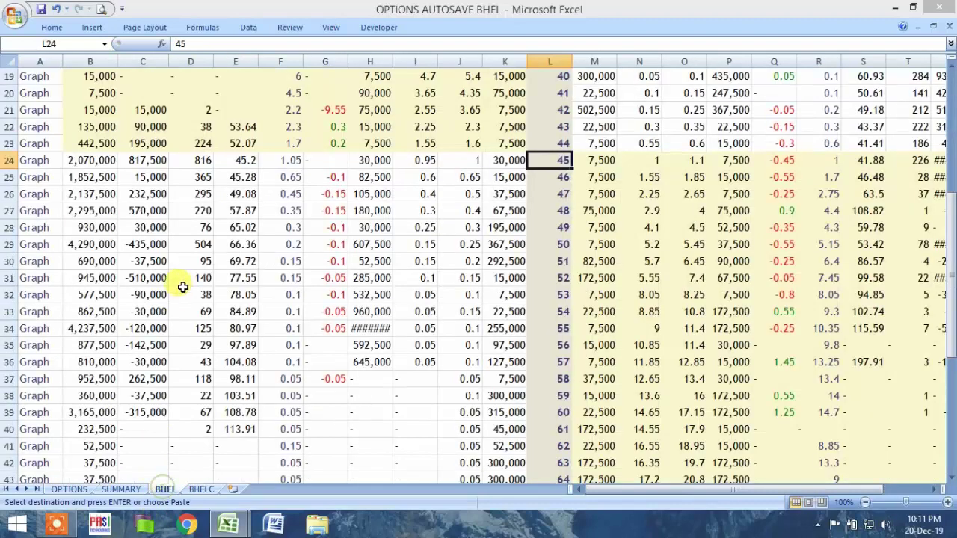
left_click(197, 160)
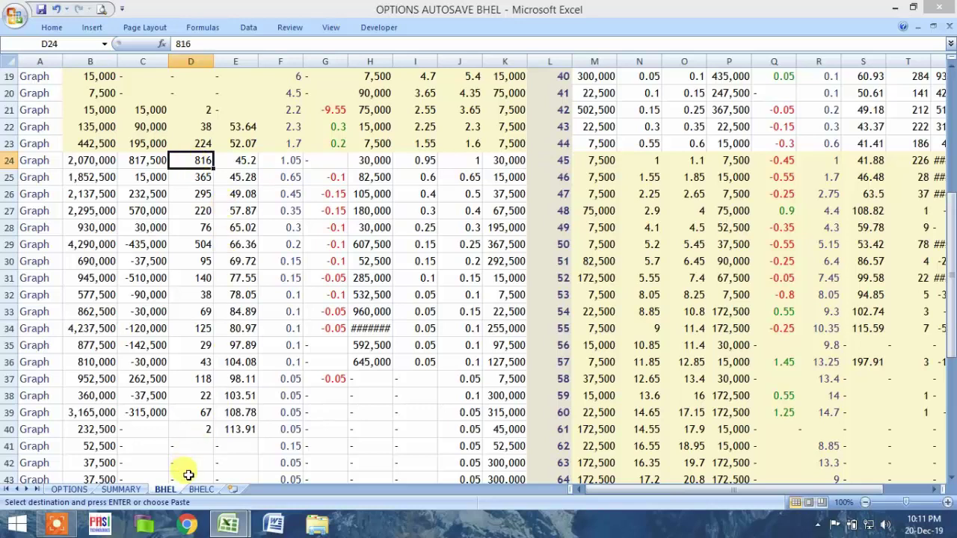
left_click(204, 492)
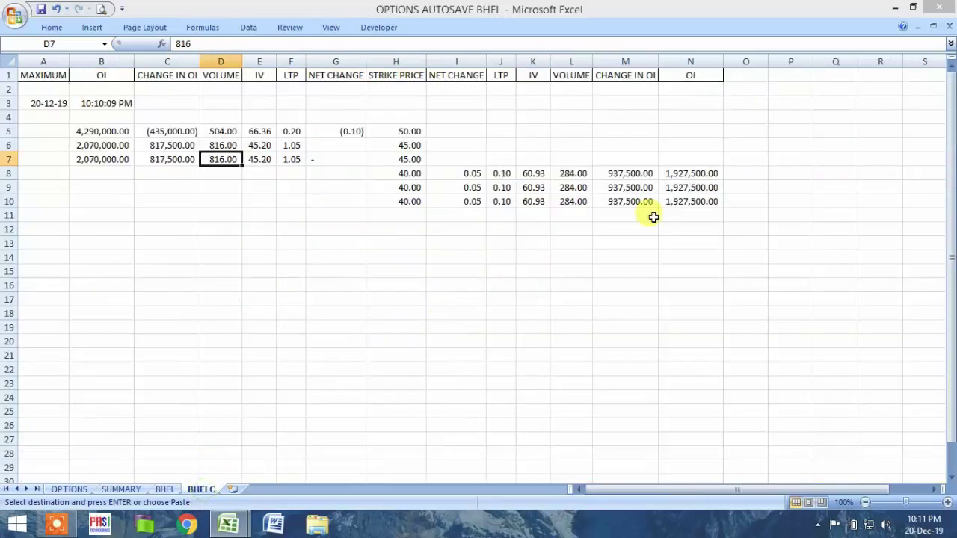
Check the strike-40 put OI, change and volume 284 in BHELC rows 8–10, then open BHEL.
left_click(690, 173)
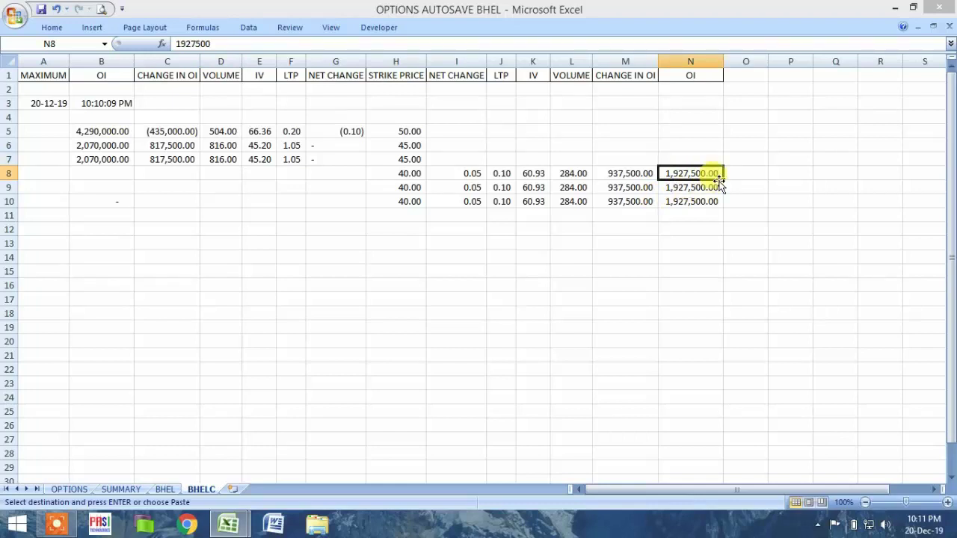
left_click(632, 188)
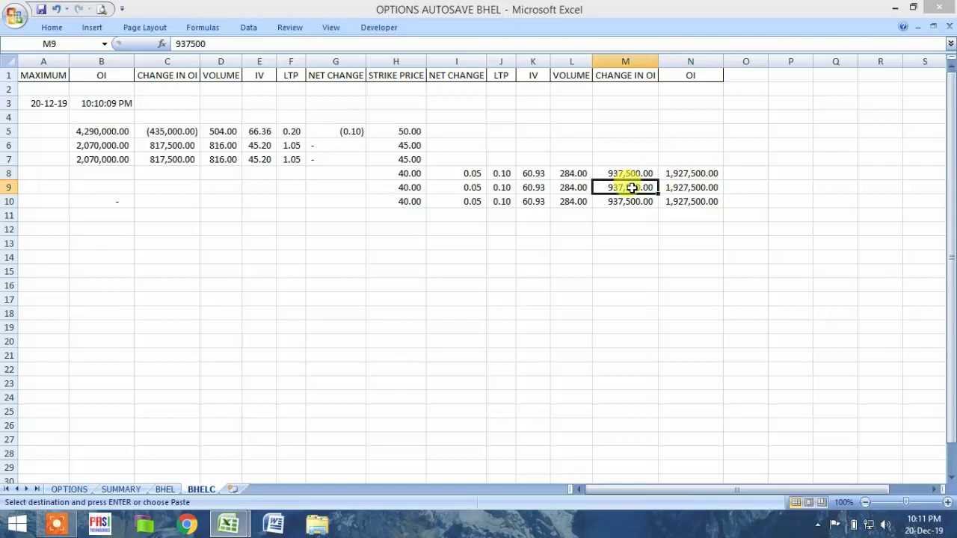
left_click(573, 204)
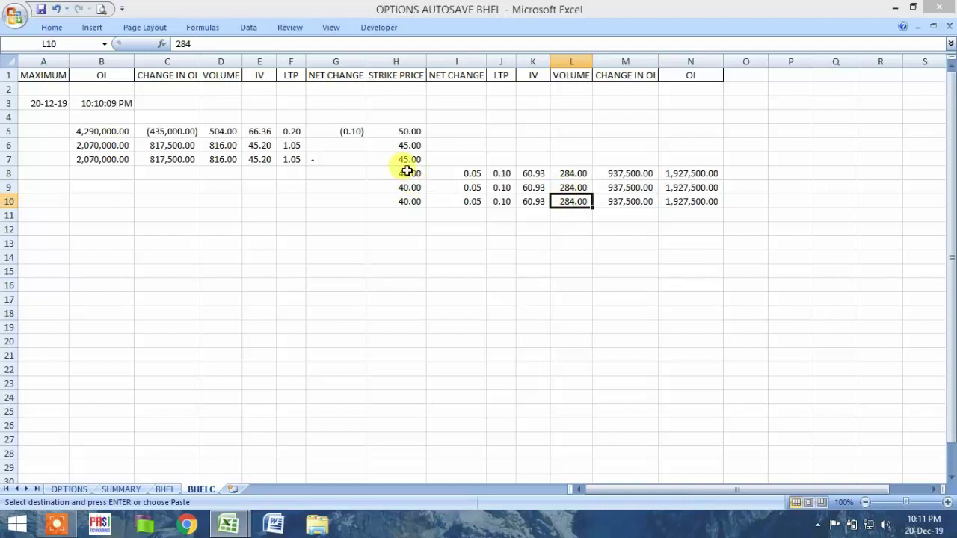
left_click_drag(411, 172, 414, 201)
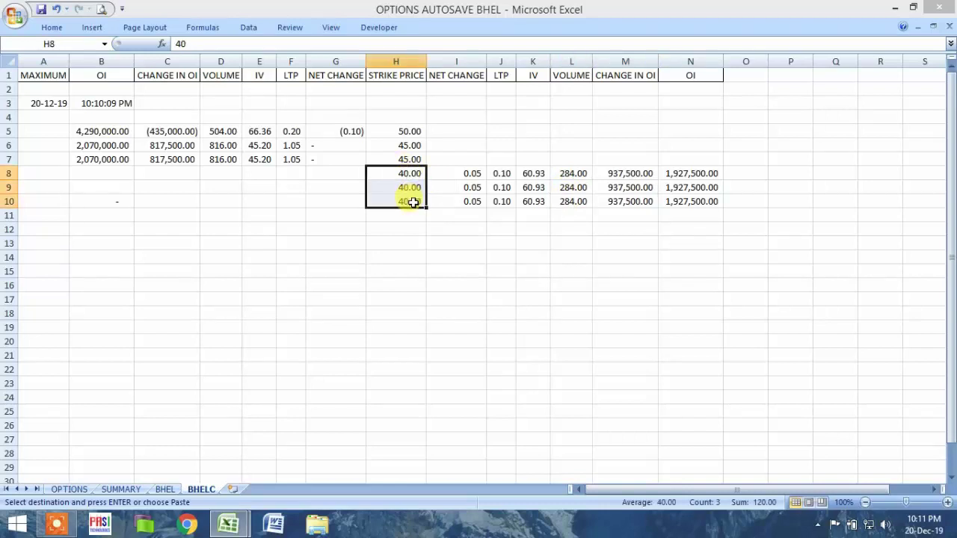
left_click(165, 491)
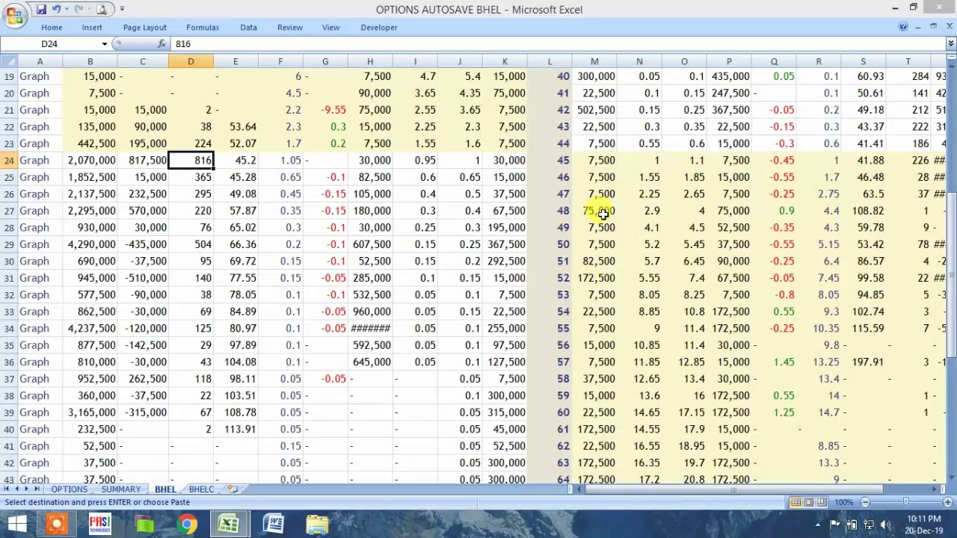
scroll(602, 214, "down", 1)
left_click(843, 240)
left_click_drag(826, 59, 879, 60)
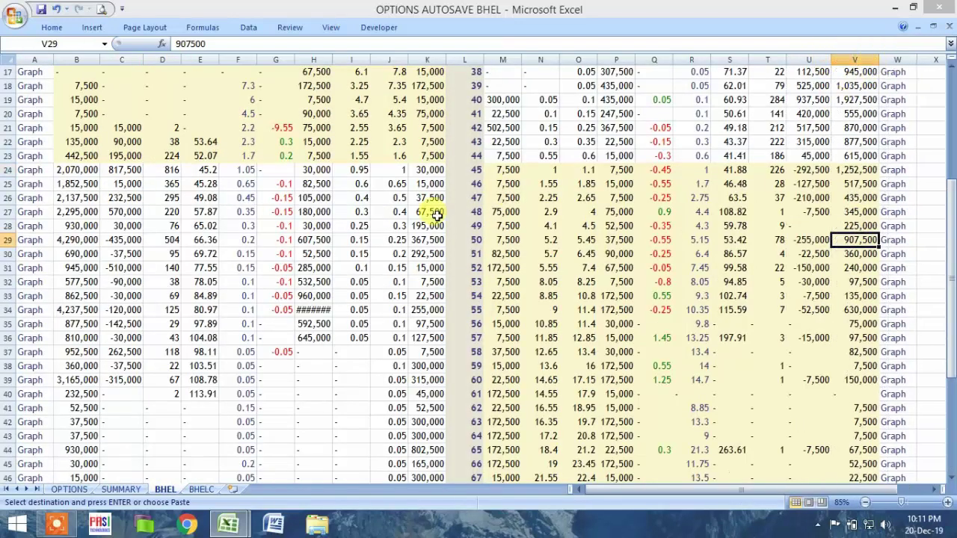
left_click(429, 225)
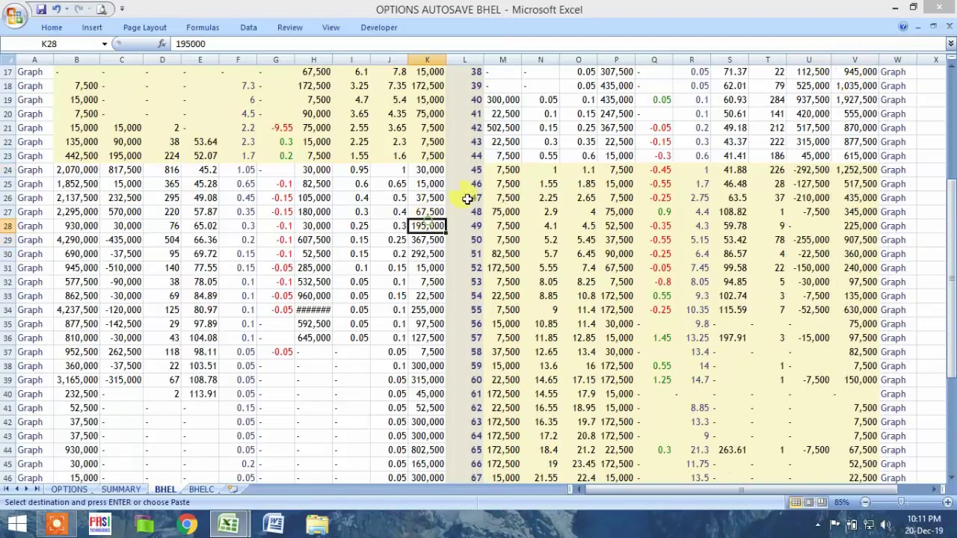
left_click(855, 100)
left_click(808, 104)
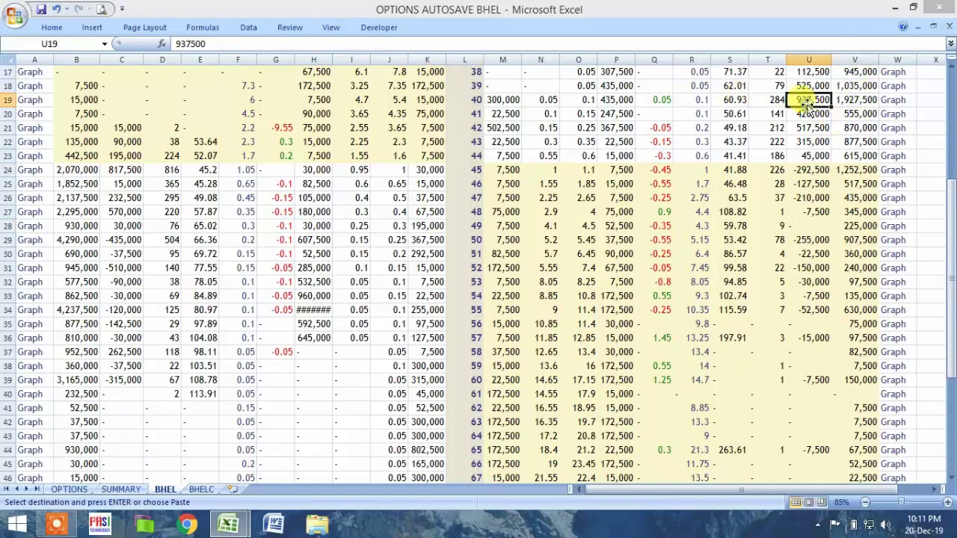
left_click(766, 105)
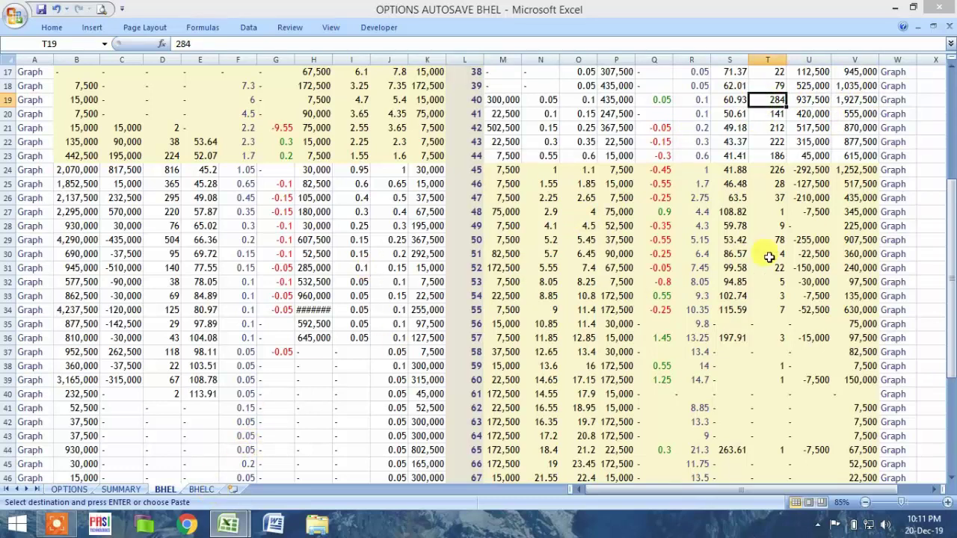
left_click(202, 491)
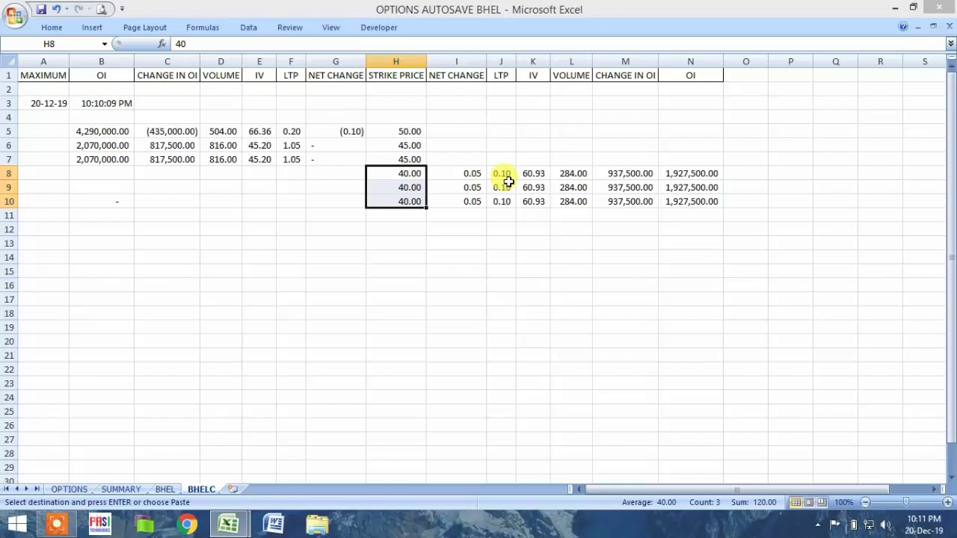
left_click(498, 257)
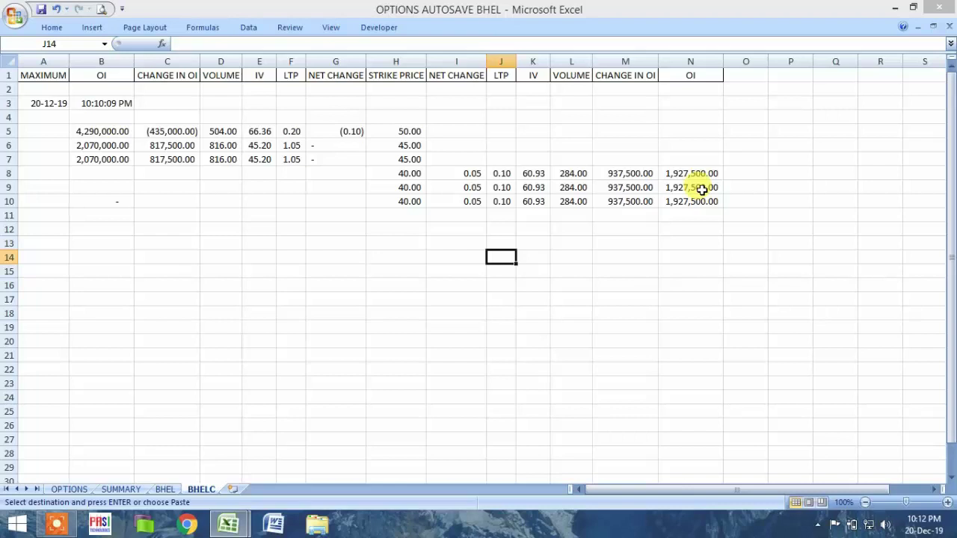
left_click(166, 489)
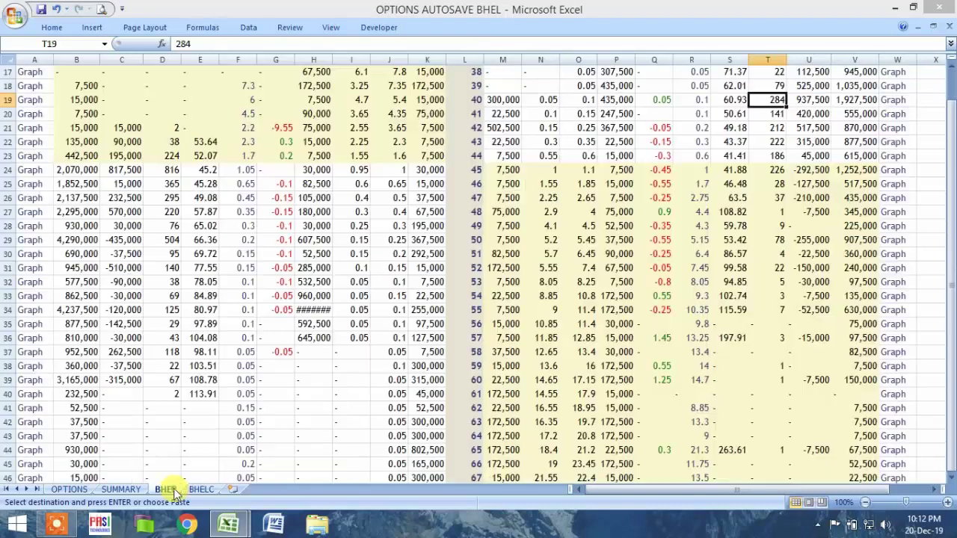
Scroll to the top of the BHEL option chain and return to the BHELC sheet.
scroll(237, 291, "up", 4)
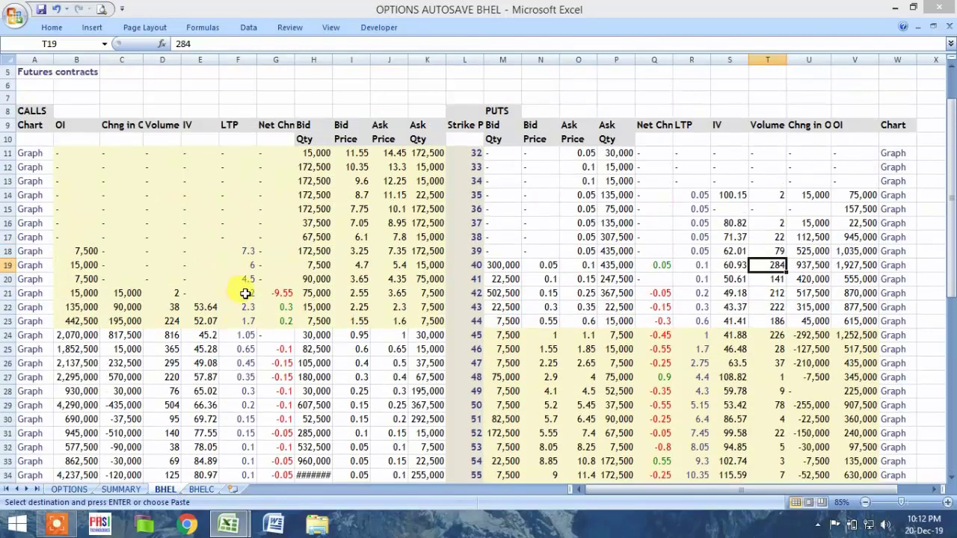
scroll(205, 205, "up", 2)
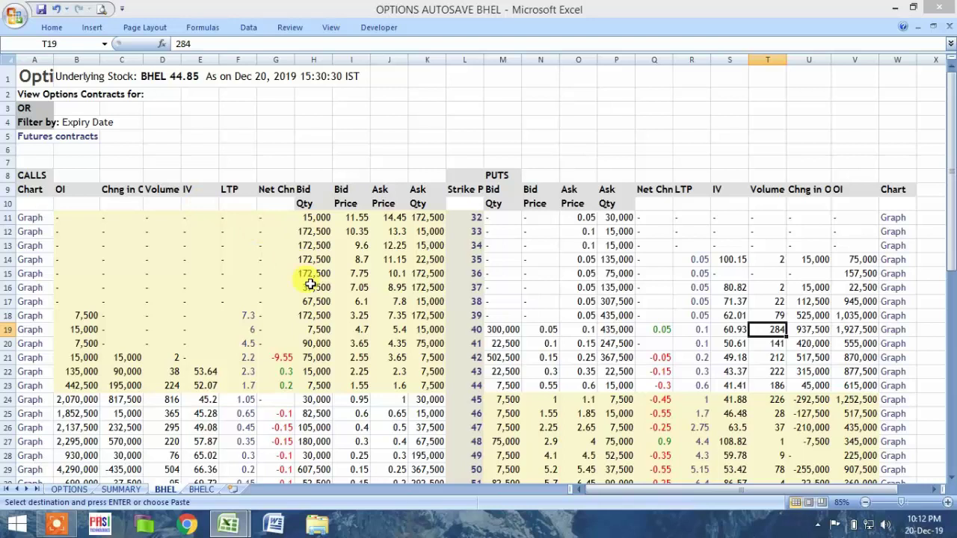
left_click(202, 489)
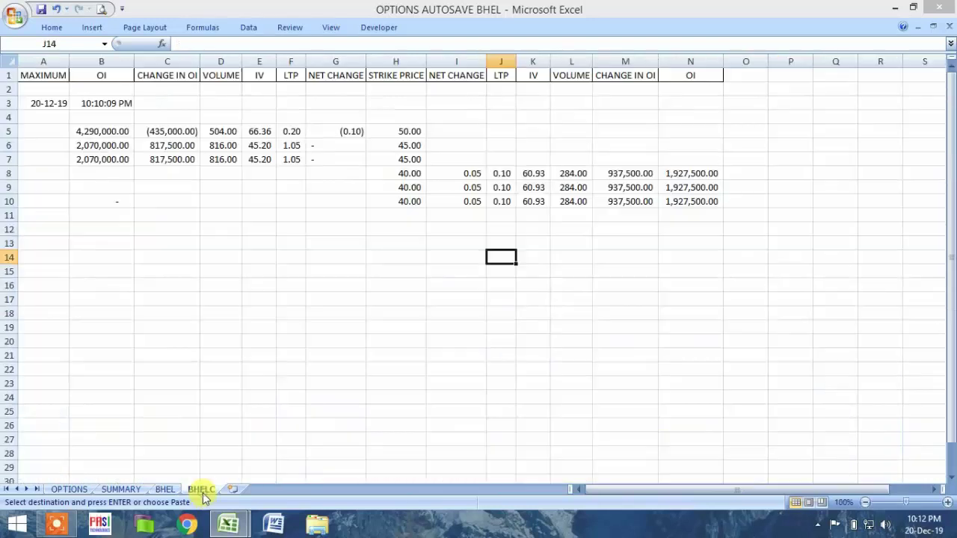
Select A3:N10, the 10:10:09 PM snapshot block on BHELC.
left_click_drag(47, 102, 695, 212)
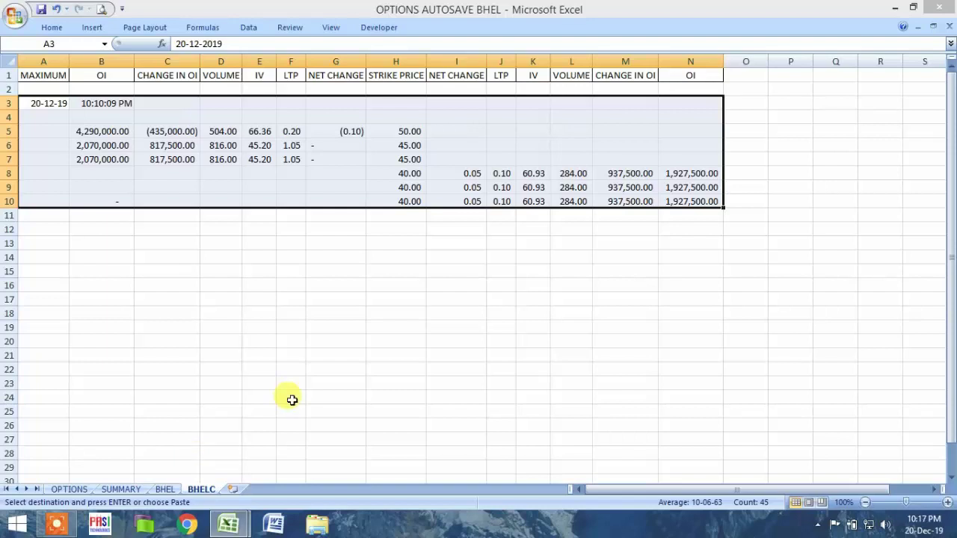
Cancel the pending copy, view BHELC's new 10:17:09 PM snapshot, and return to SUMMARY.
key("ctrl+Page_Up")
key("ctrl+Page_Up")
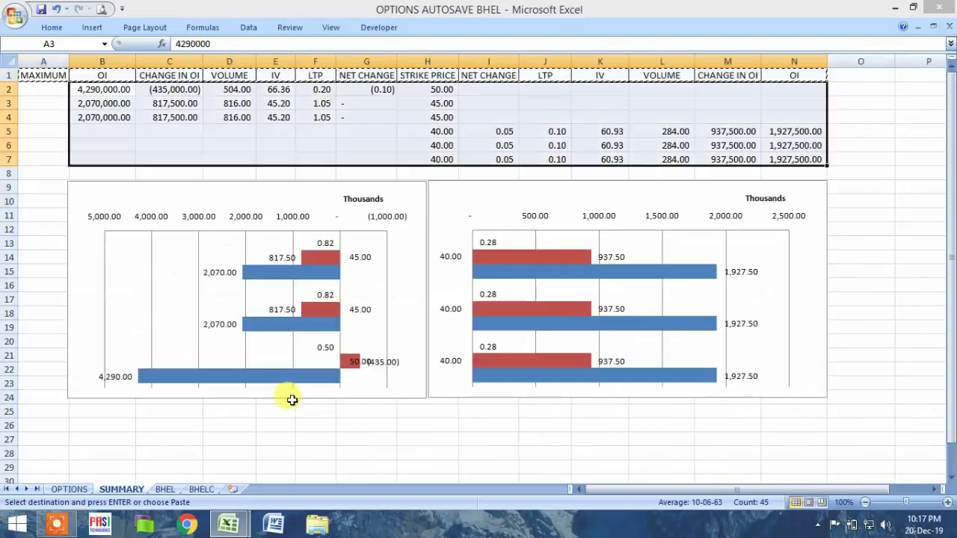
key("Escape")
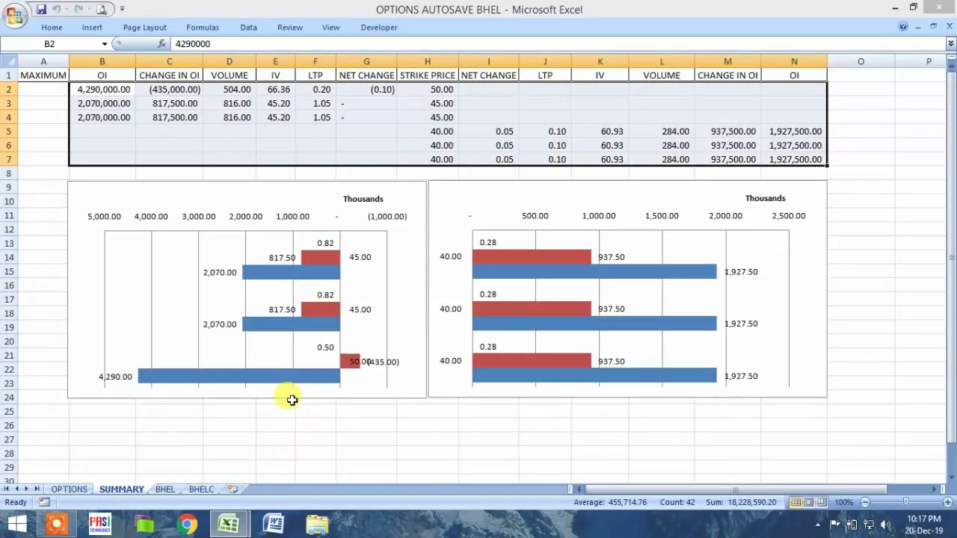
left_click(201, 490)
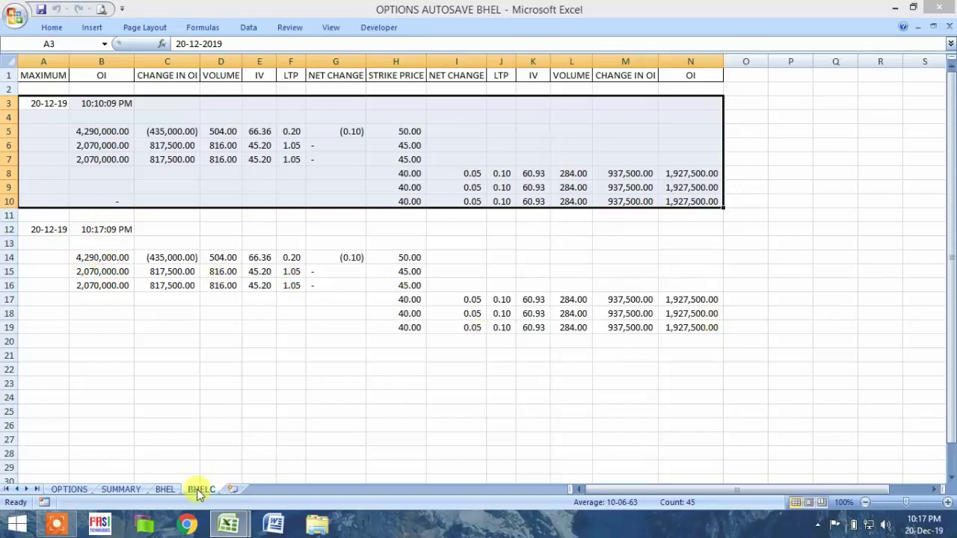
left_click(120, 489)
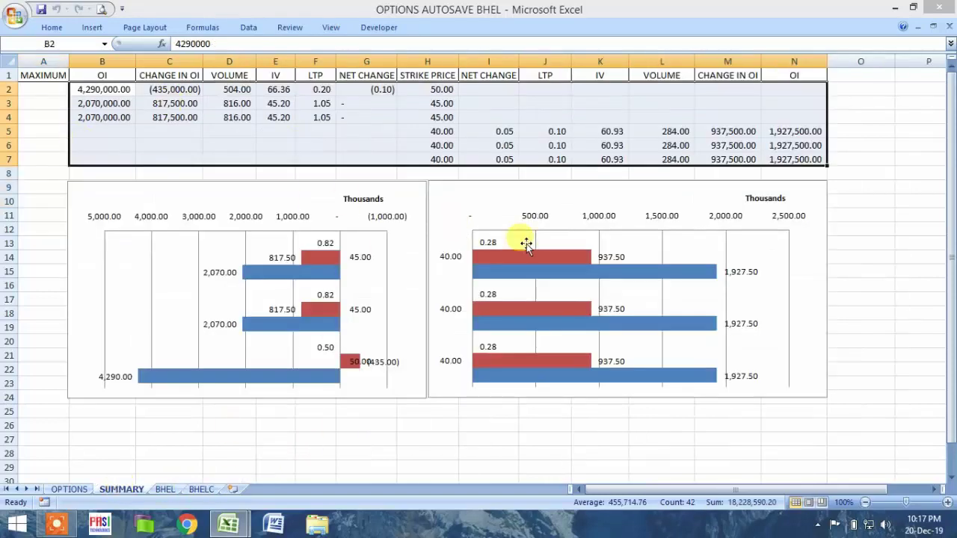
left_click(120, 490)
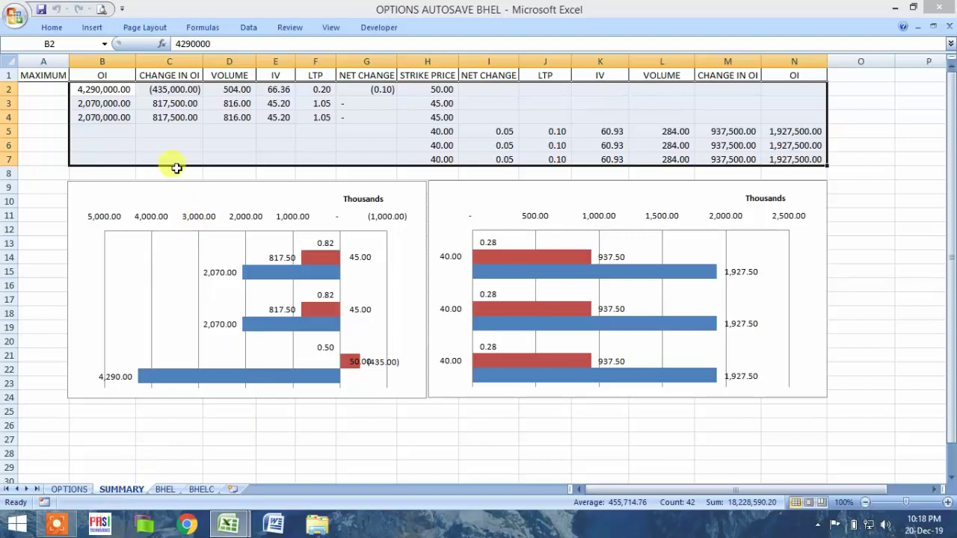
left_click(165, 130)
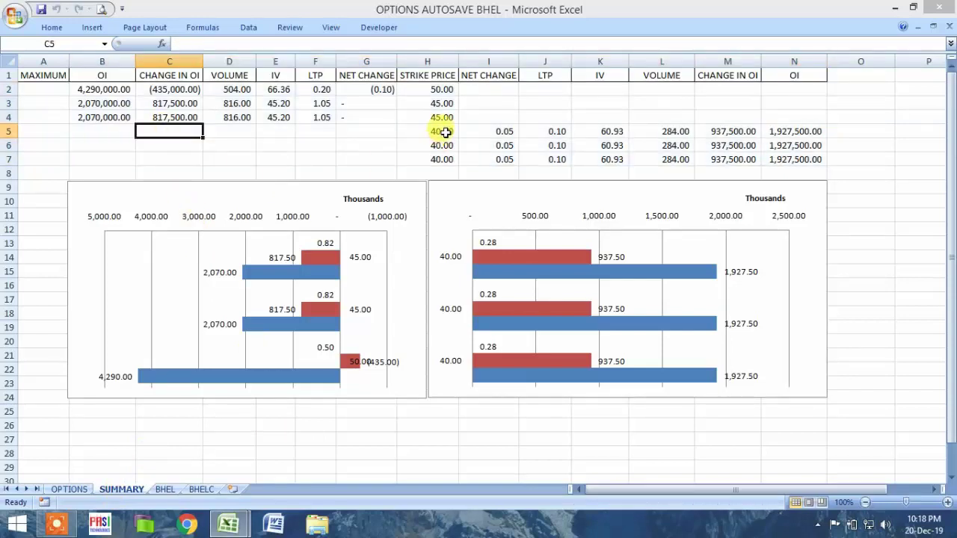